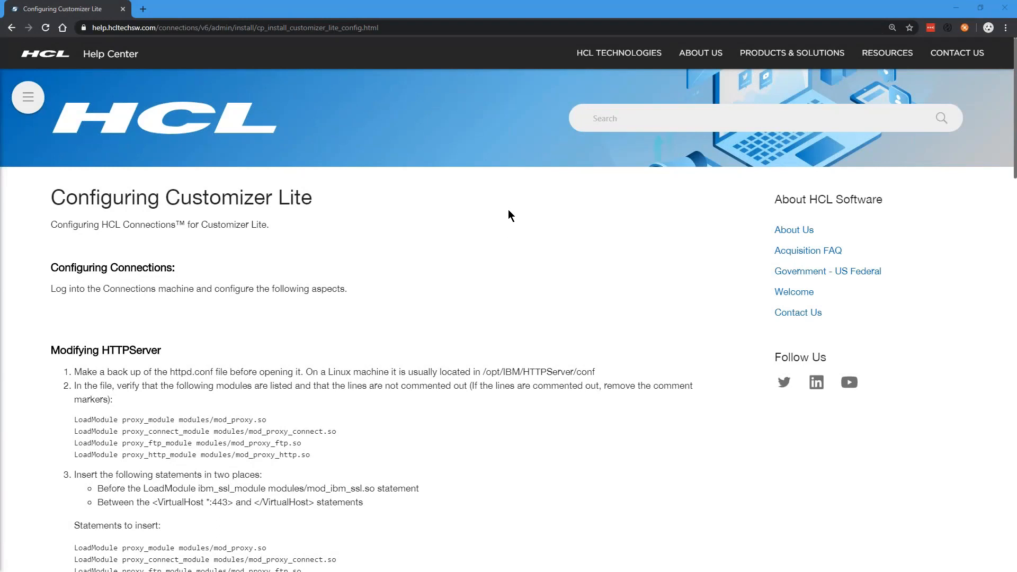
Step: Scroll through the Modifying HTTPServer instructions on the Configuring Customizer Lite page
scroll(508, 210, "down", 8)
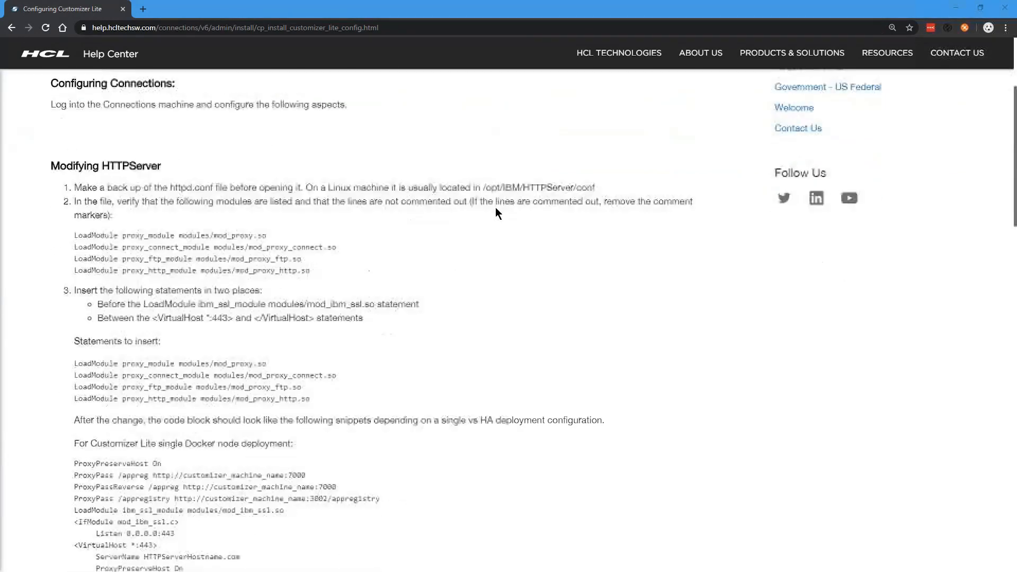
scroll(533, 185, "down", 6)
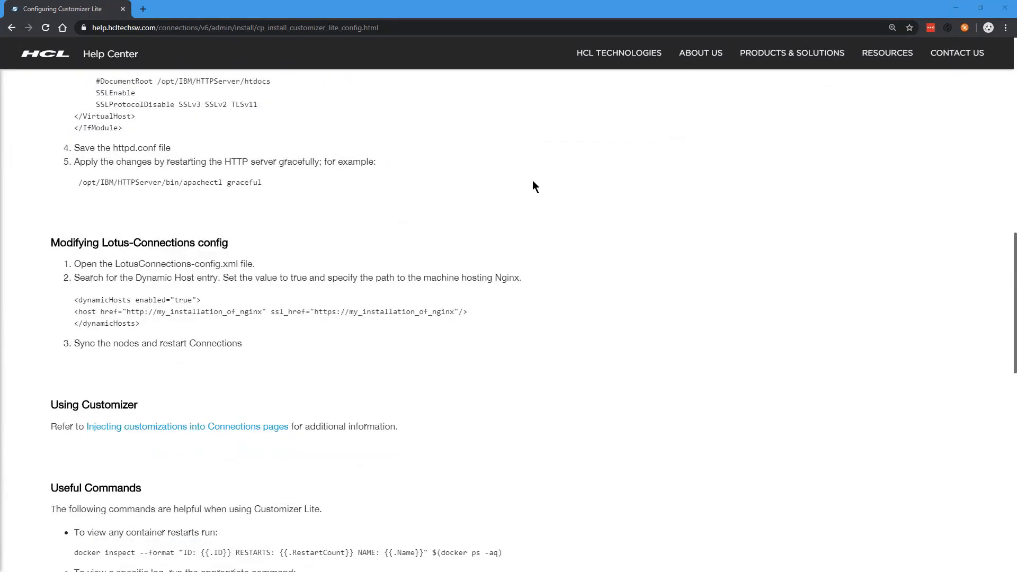
scroll(533, 181, "up", 15)
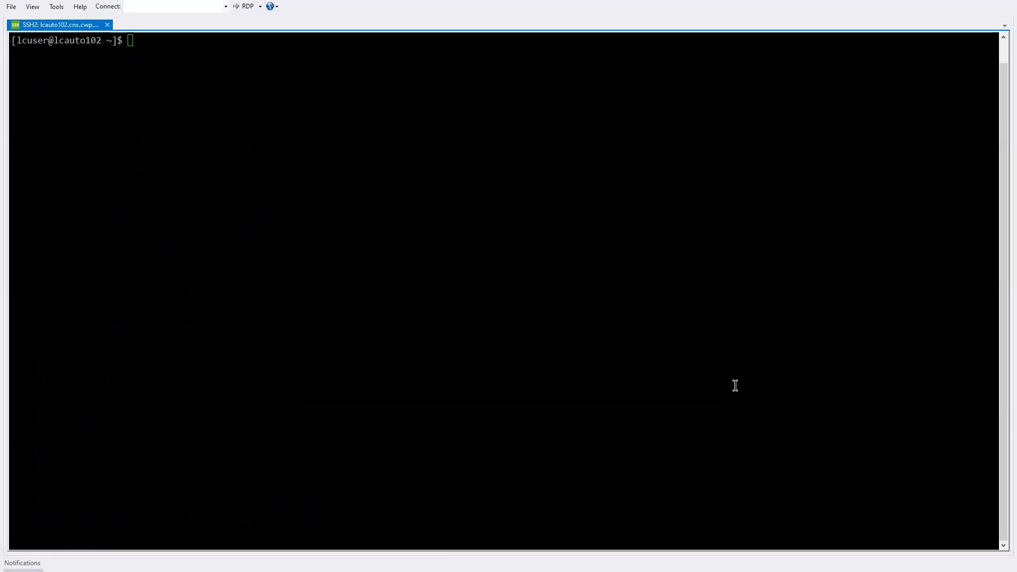
Step: Change into the /opt/IBM/HTTPServer/conf directory
type("cd /opt/I")
key("Tab")
type("HTTP")
key("Tab")
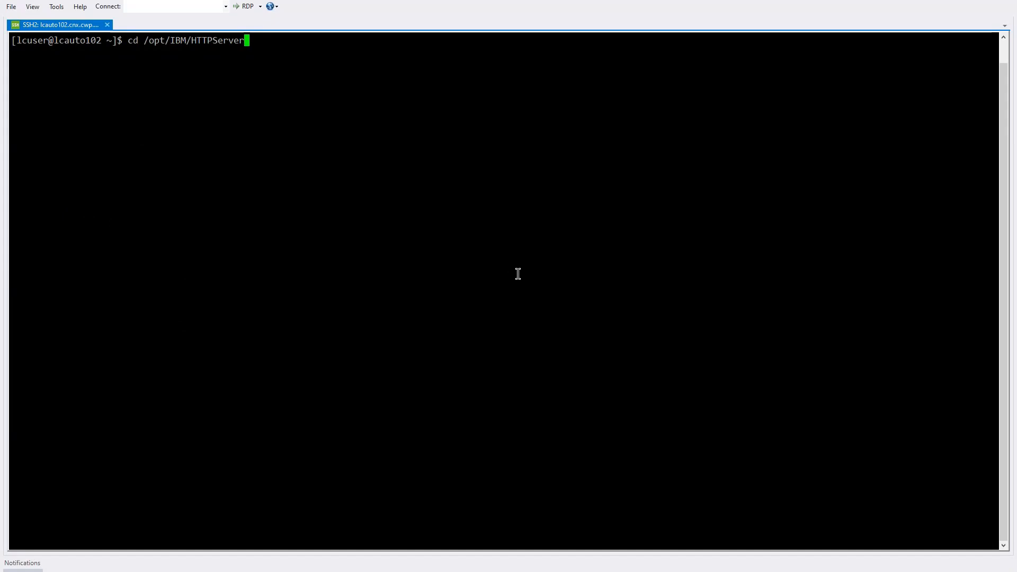
type("/conf")
key("Return")
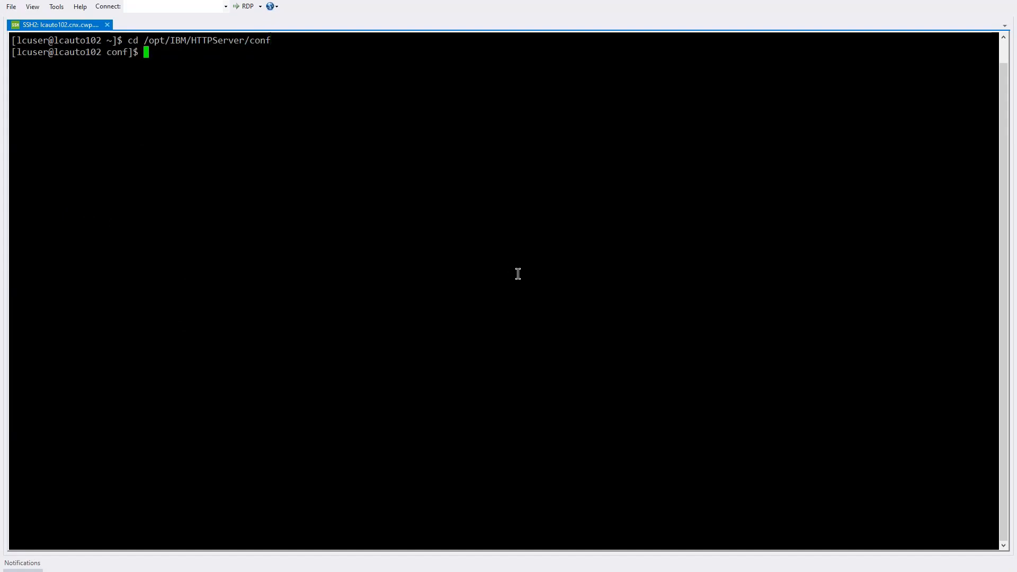
Step: Open httpd.conf in vi and search for 443 until reaching Listen 443 in the SSL block
type("vi httpd.con")
key("BackSpace")
key("BackSpace")
key("BackSpace")
key("BackSpace")
type(".conf")
key("Return")
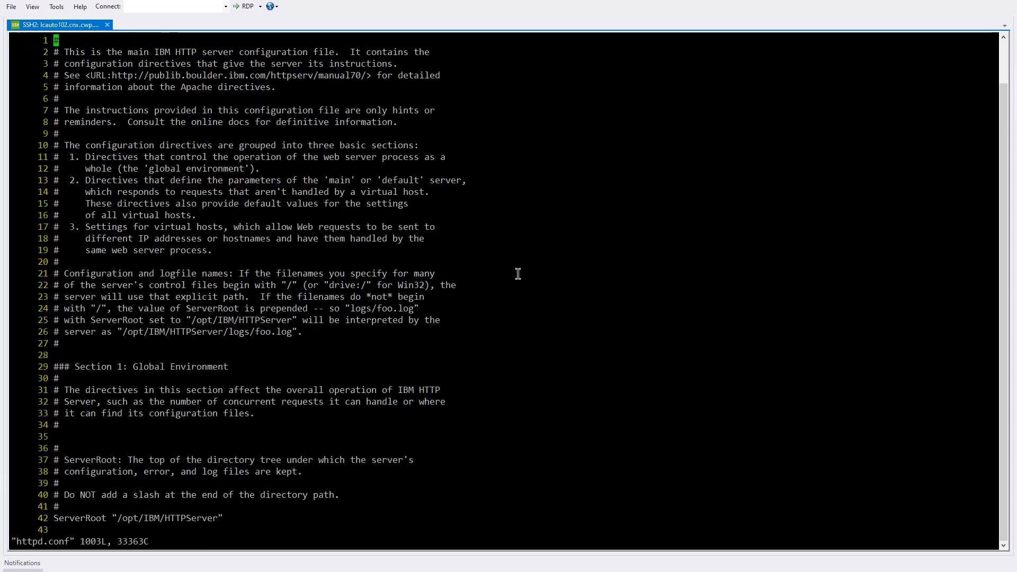
type("/")
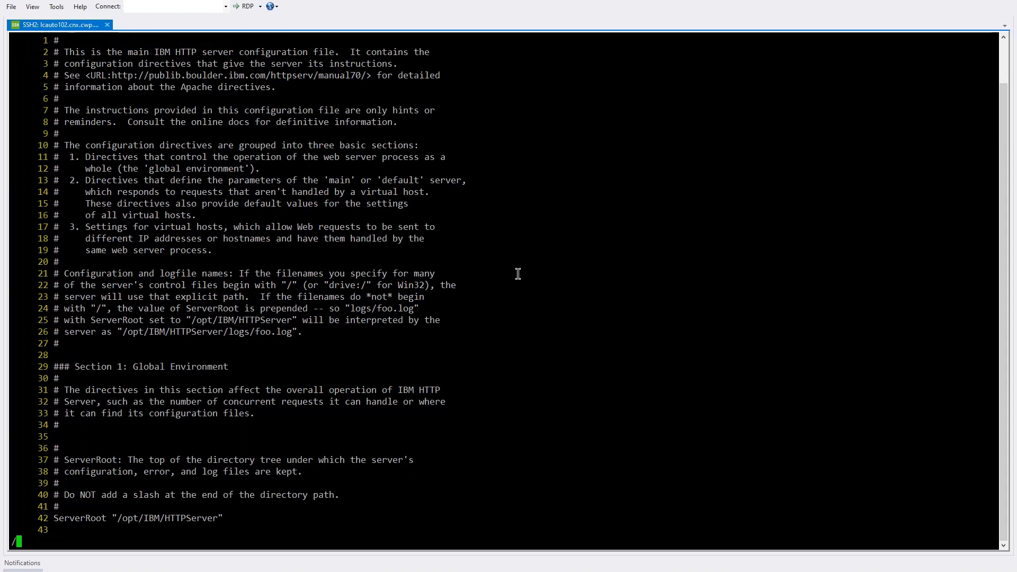
type("443")
key("Return")
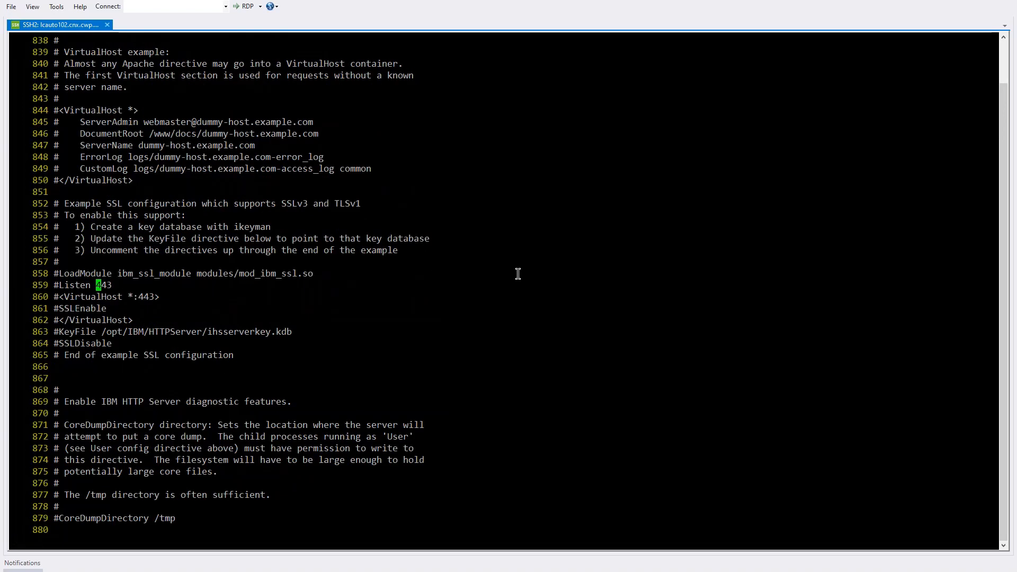
key("slash")
key("Return")
key("slash")
type("/")
key("Return")
Step: Open a blank line after SSLAttributeSet 471 1 inside the port 443 VirtualHost
key("Up")
key("Up")
key("Up")
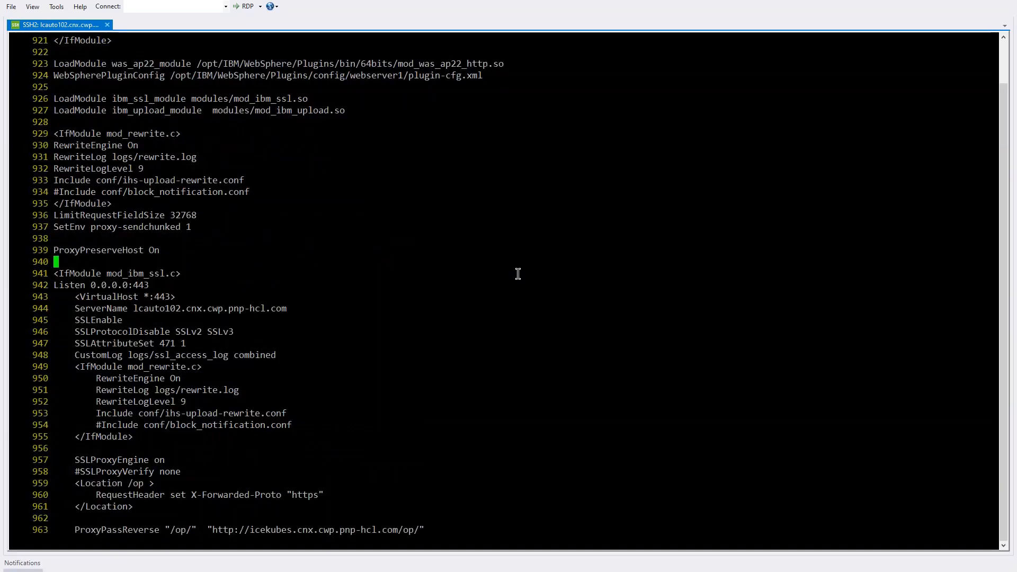
key("Up")
key("Up")
key("Up")
key("Up")
key("Down")
key("Down")
key("Down")
key("Down")
key("Down")
key("Down")
key("Down")
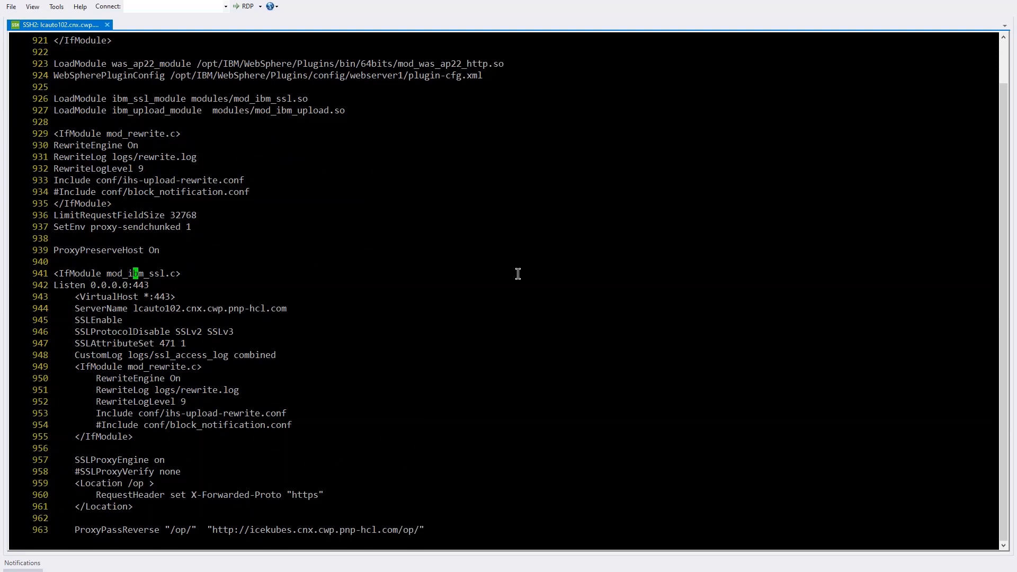
key("Down")
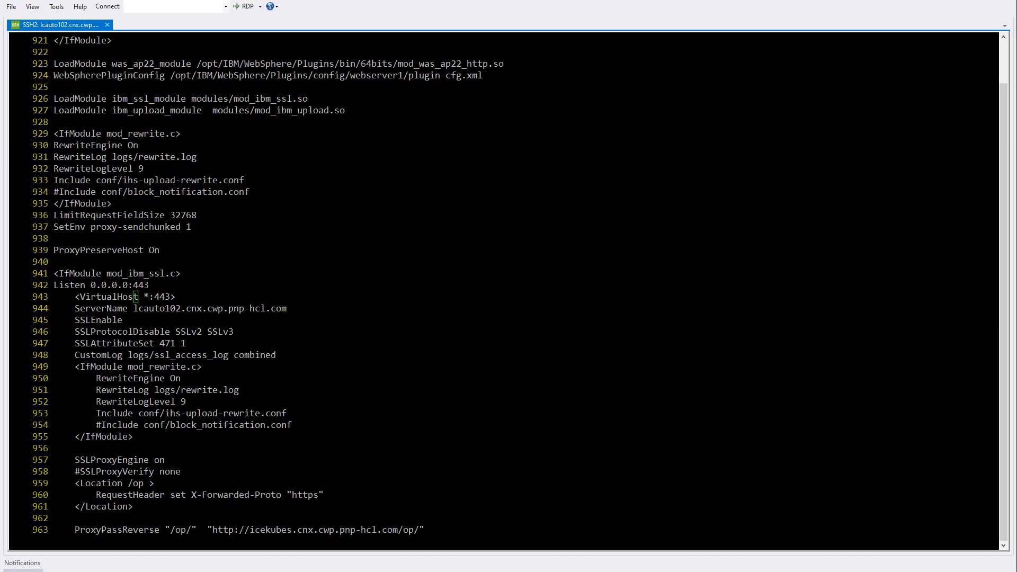
left_click(411, 224)
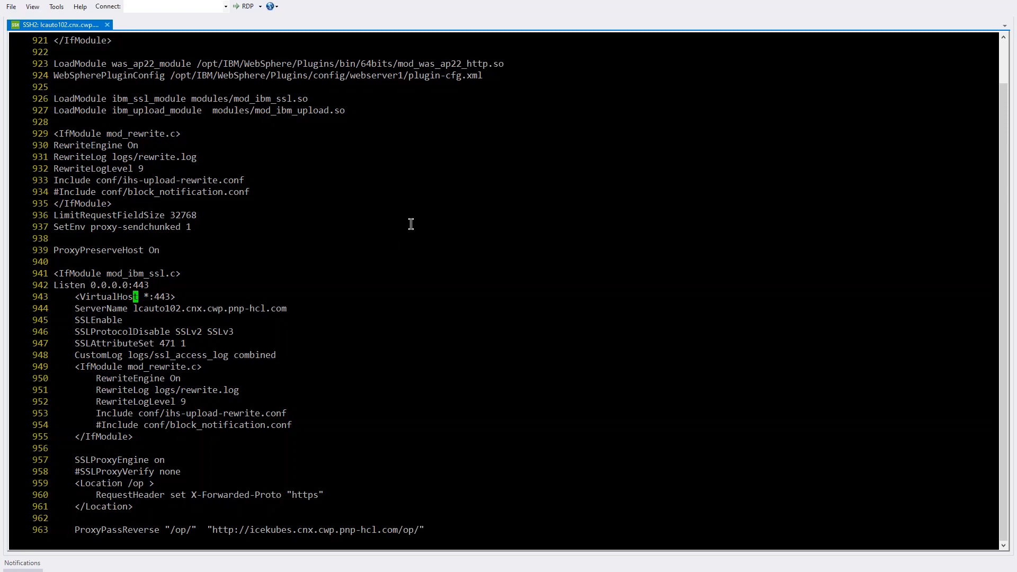
key("Down")
key("Down")
key("Down")
key("Down")
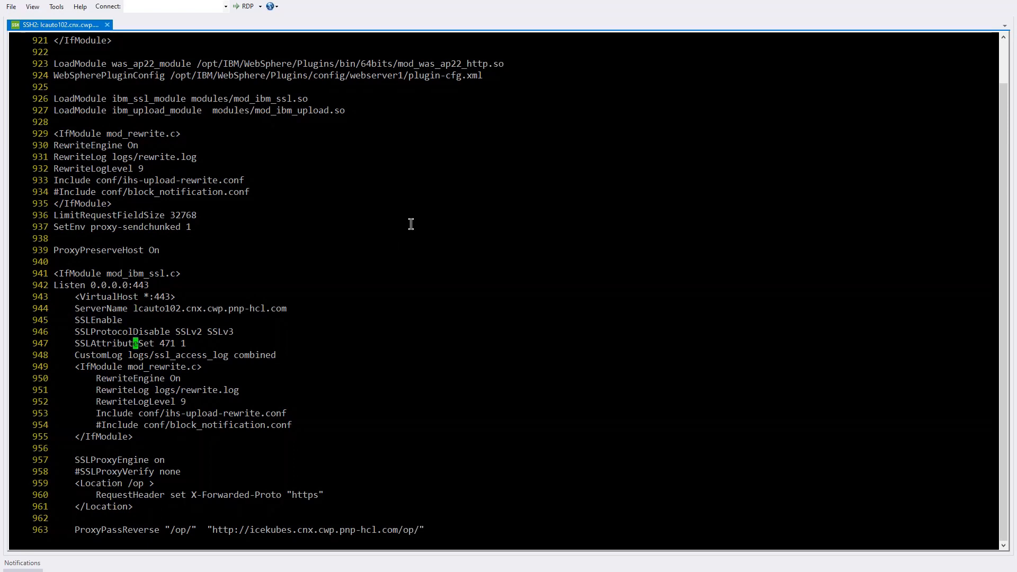
key("A")
key("Return")
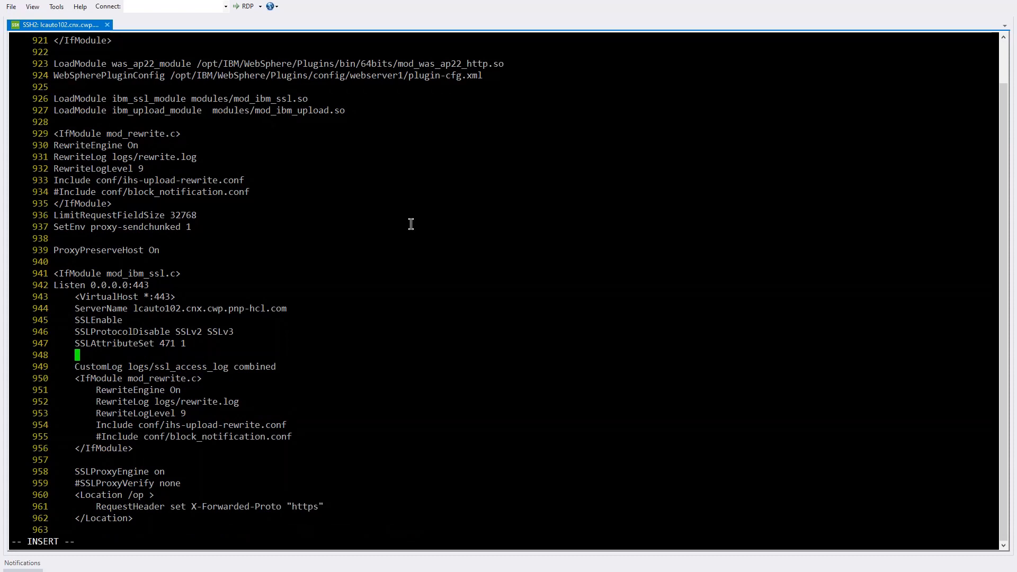
Step: Paste the /appreg and /appregistry proxy directives into the VirtualHost and above the SSL IfModule block
right_click(411, 224)
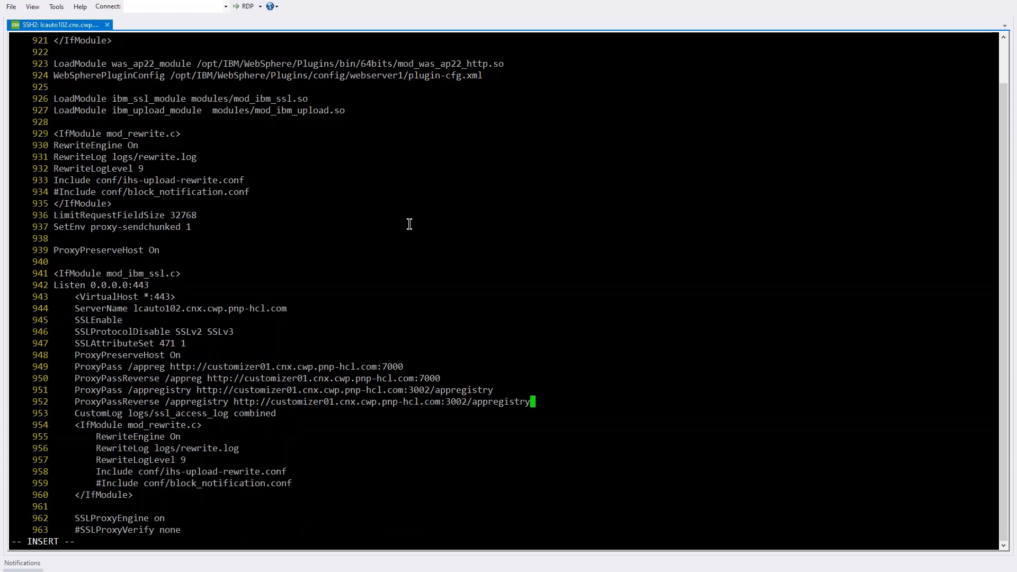
key("Up")
key("Up")
key("Up")
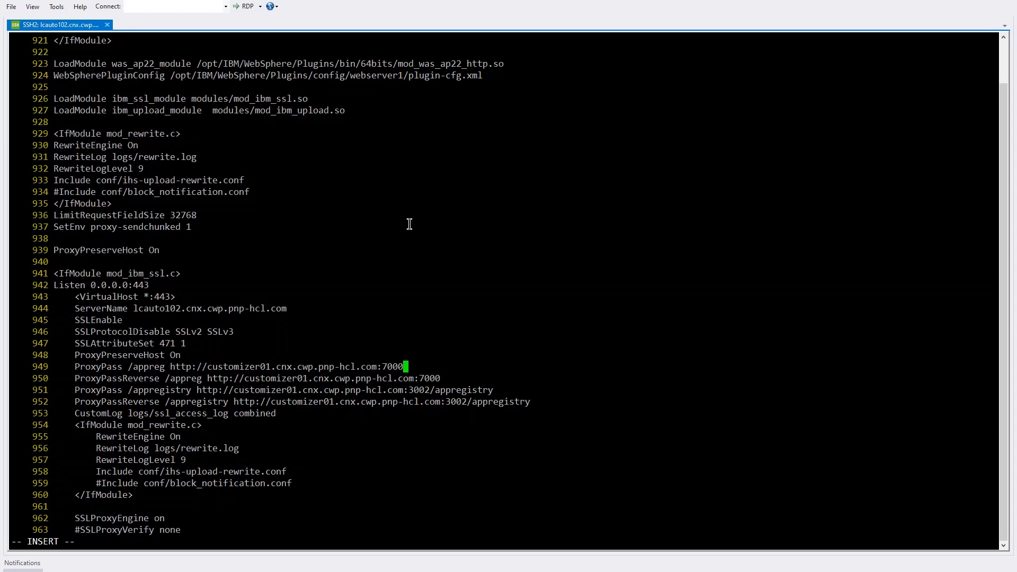
key("Up")
key("Up")
key("Up")
key("Up")
key("Up")
key("Up")
key("Up")
key("Up")
key("Up")
key("Up")
key("Up")
key("Up")
key("Up")
key("Up")
key("Up")
key("Up")
key("Up")
key("Up")
key("Up")
key("Up")
key("Down")
key("Down")
key("Down")
key("Down")
key("Down")
key("Down")
key("Down")
key("Down")
key("Down")
key("Down")
key("Down")
key("Down")
key("Down")
key("Down")
key("Down")
right_click(410, 224)
key("Return")
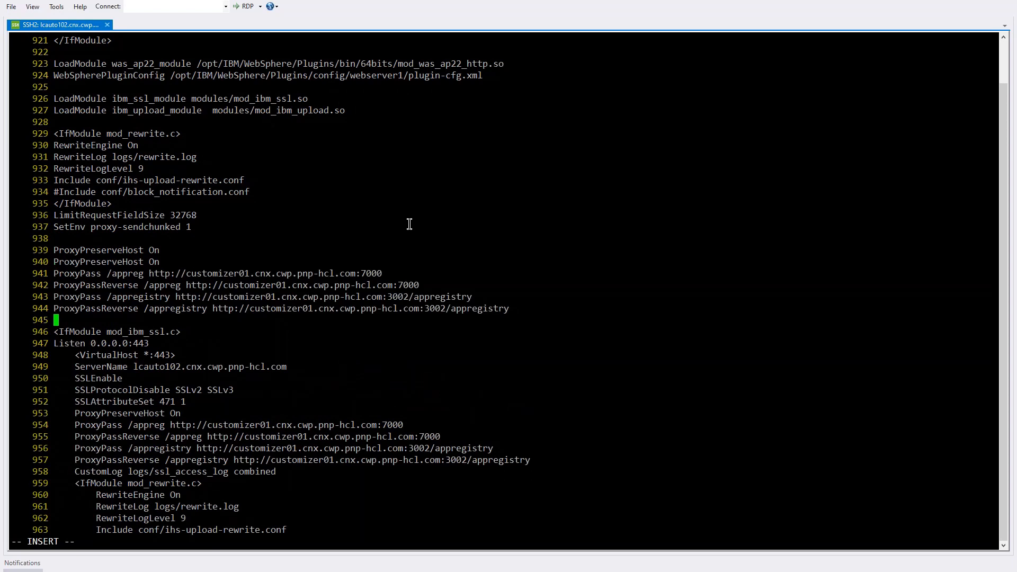
Step: Delete the duplicate ProxyPreserveHost line and save httpd.conf with :wq
key("Escape")
key("Up")
key("Up")
key("Up")
key("Up")
key("Up")
key("d")
key("d")
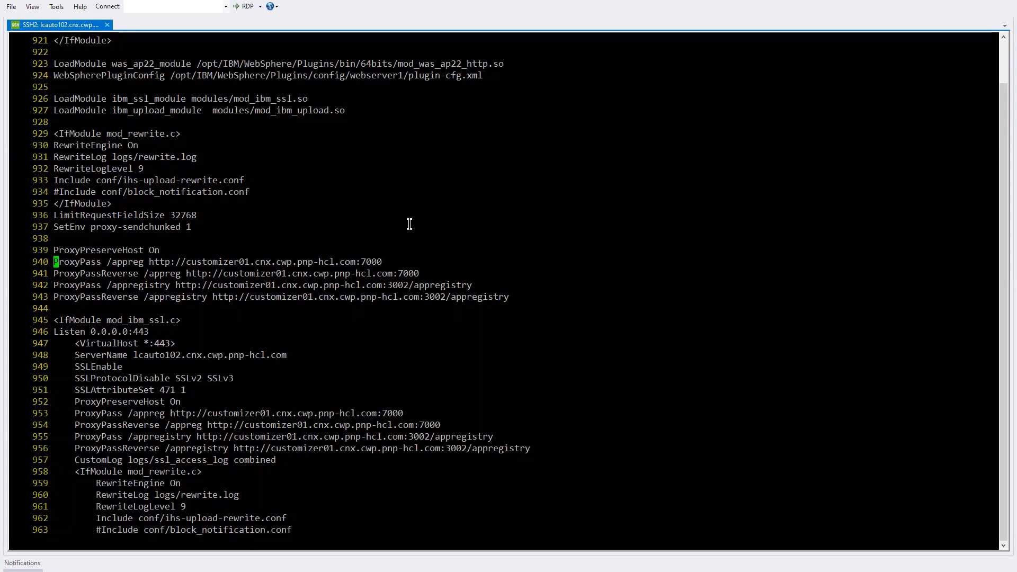
type(":wq")
key("Return")
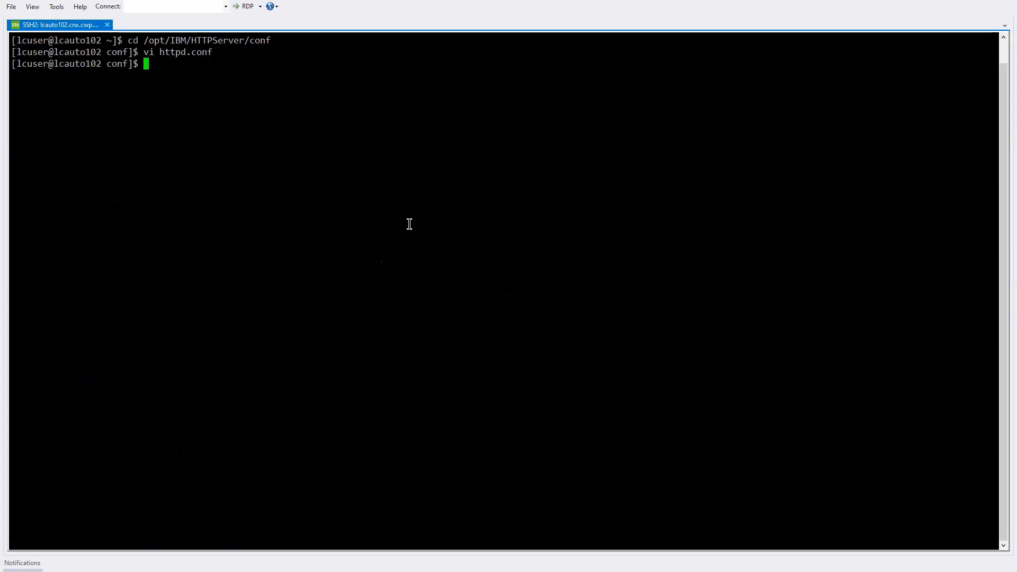
Step: From the HTTPServer bin directory, run sudo ./apachectl graceful, then start a ps -ef | grep httpd check
key("ctrl+l")
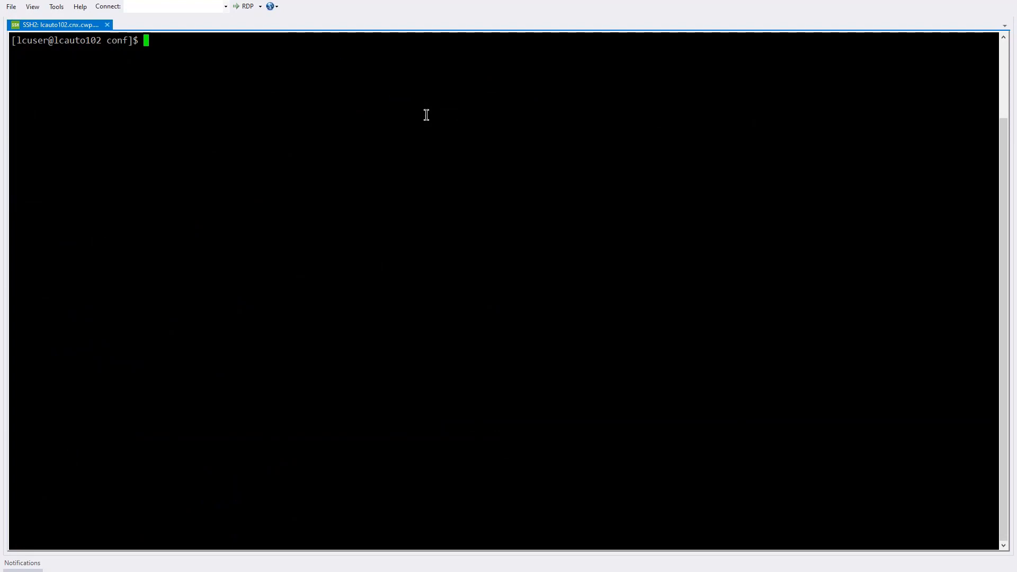
type("cd ../bin")
key("Return")
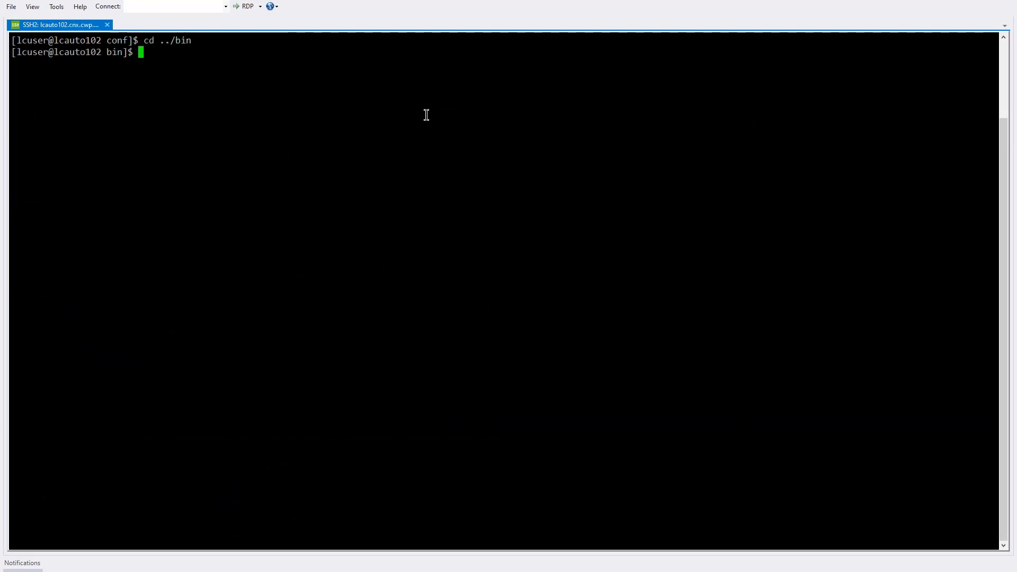
type("sudo /")
key("BackSpace")
type("./apachectl graceful")
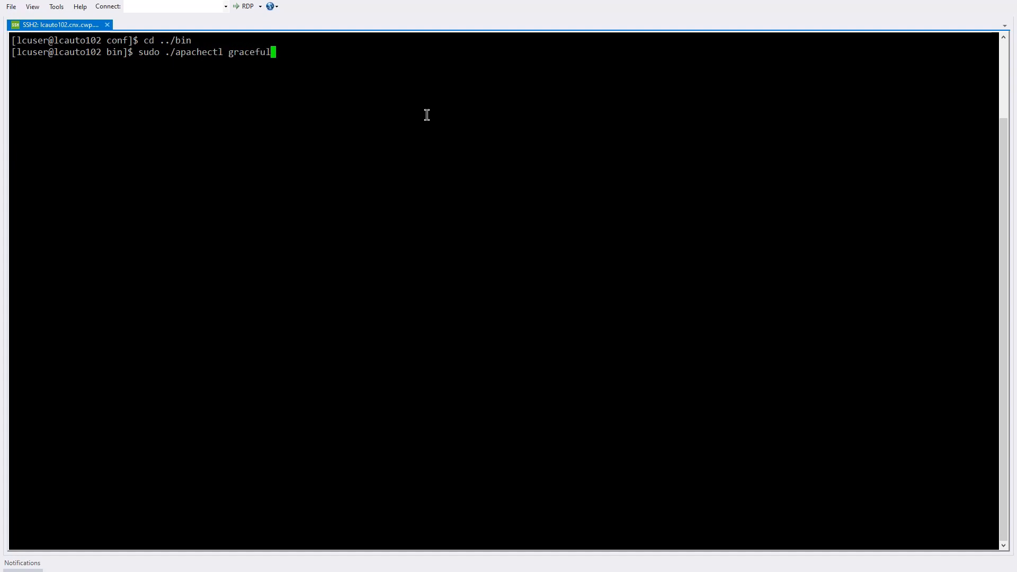
key("Return")
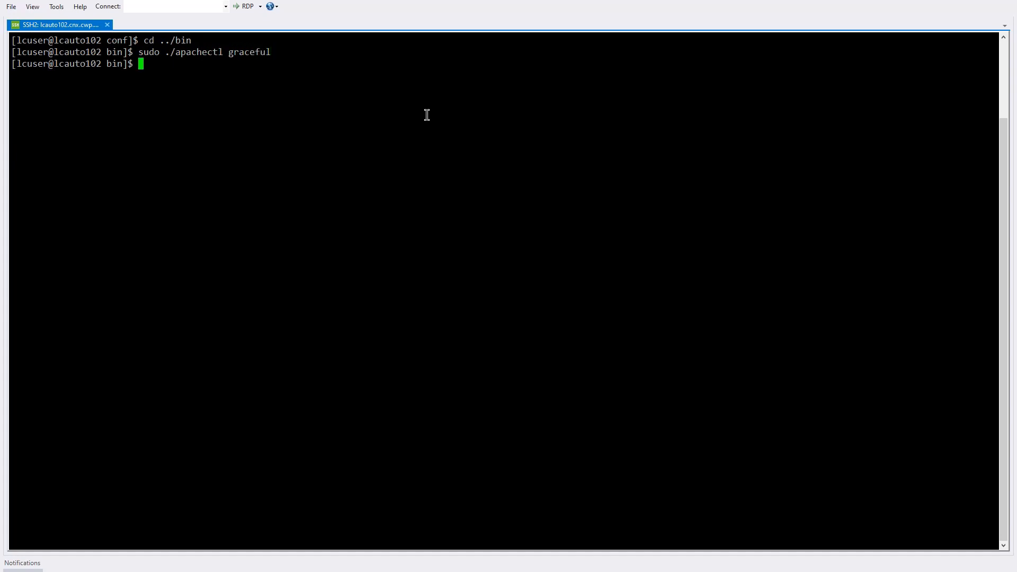
type("ps -ef | grep httpd")
Step: Confirm httpd is running, then load the appregistry services API address and sign in with user name and password
key("Return")
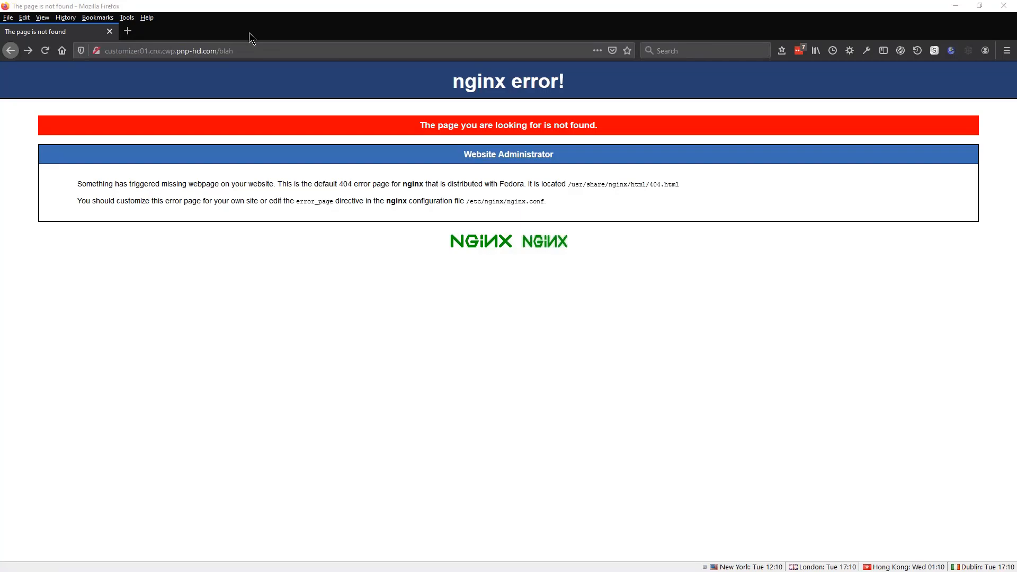
left_click(254, 49)
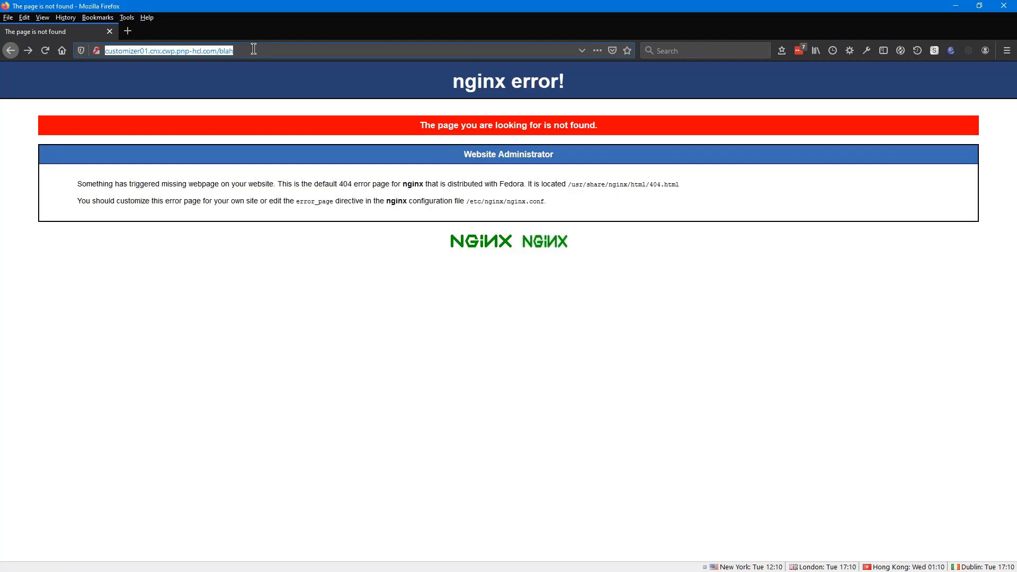
type("https://customizer01.cnx.cwp.pnp-hcl.com/appregistry/api/v3/services")
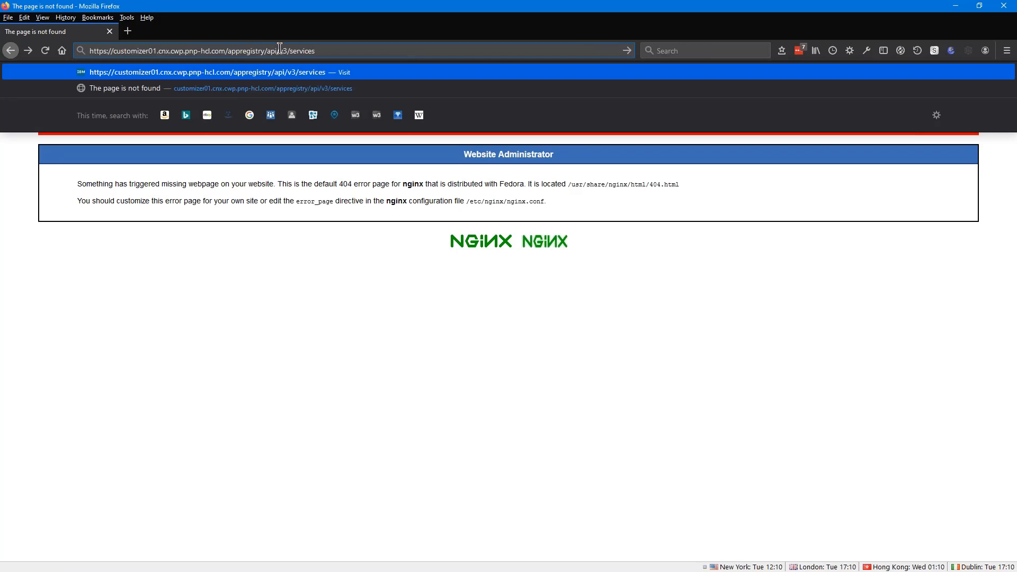
key("Return")
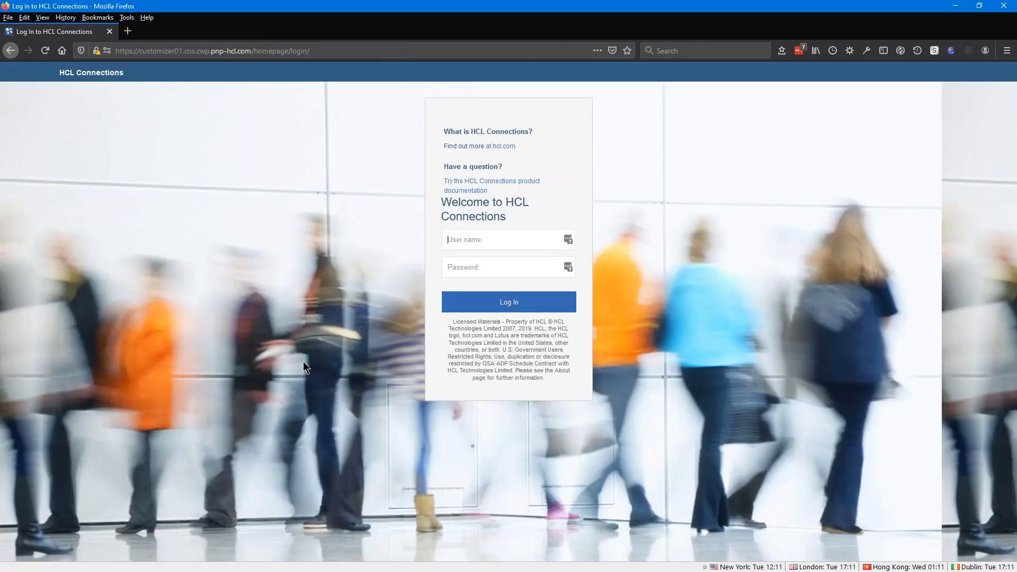
type("ajones1")
key("Tab")
type("•••••")
left_click(510, 306)
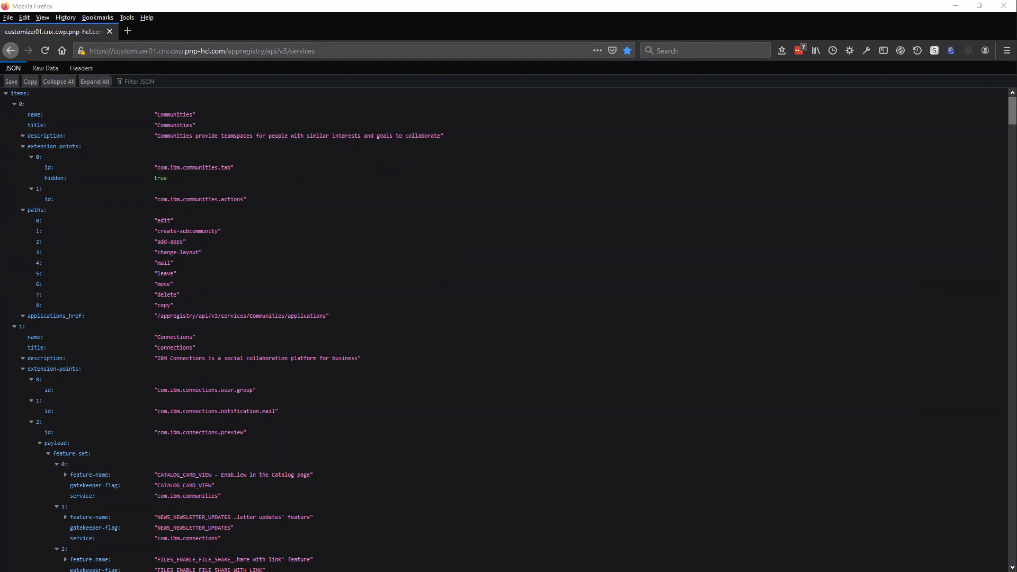
Step: Load the App Registry page at /appreg/apps and decline LastPass's offer to save the login
left_click(343, 53)
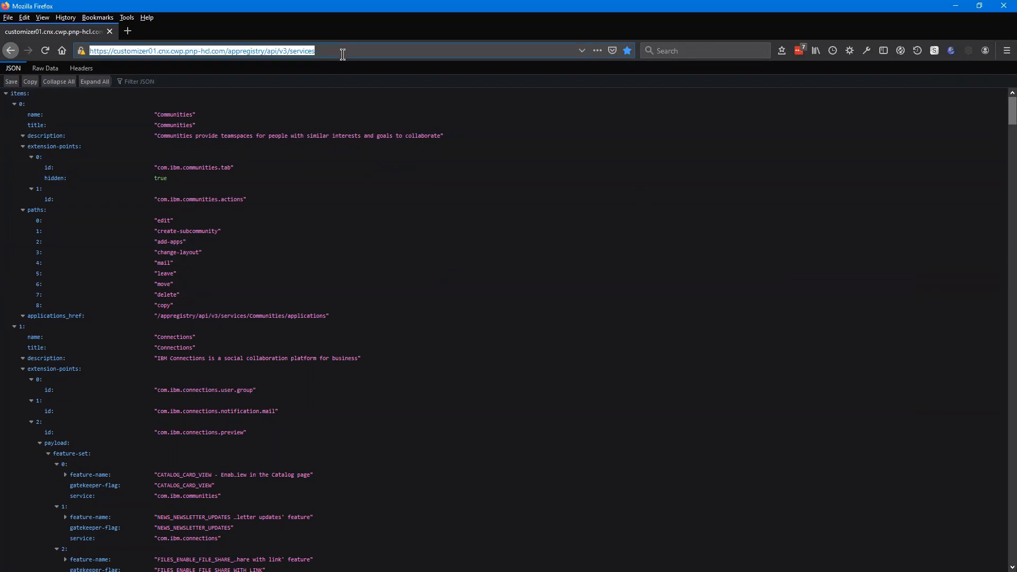
type("https://customizer01.cnx.cwp.pnp-hcl.com/appreg/apps")
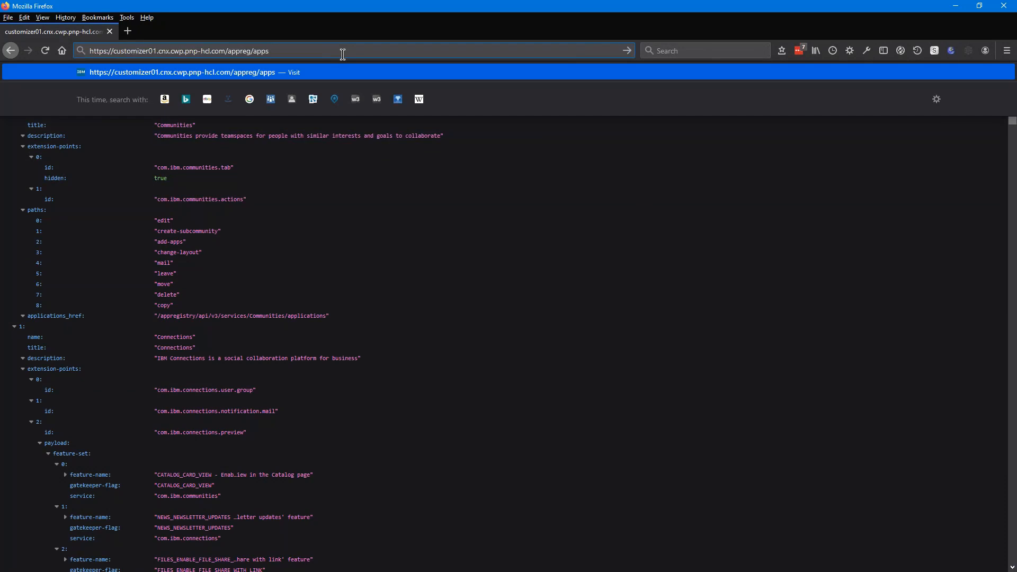
key("Return")
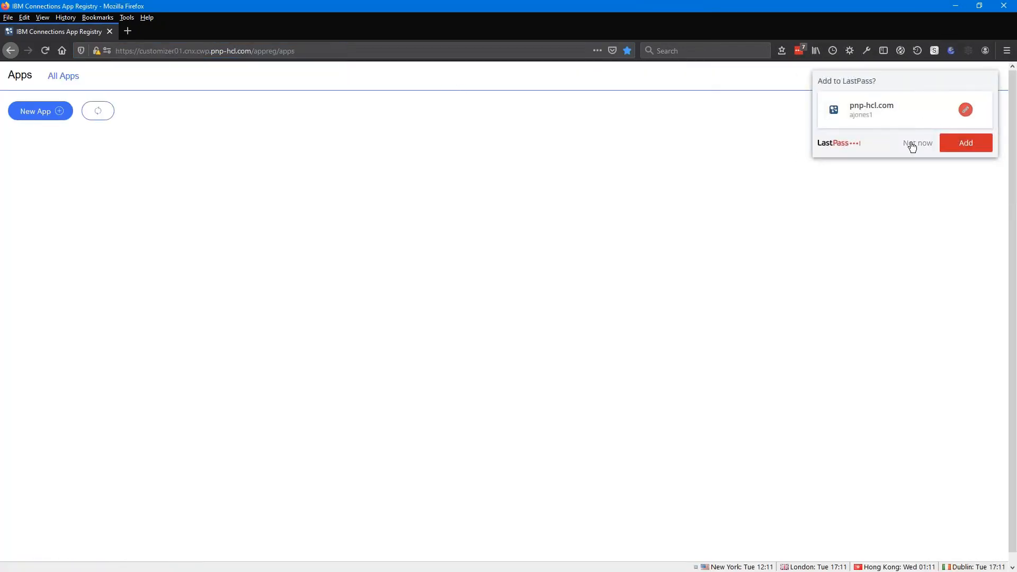
left_click(911, 144)
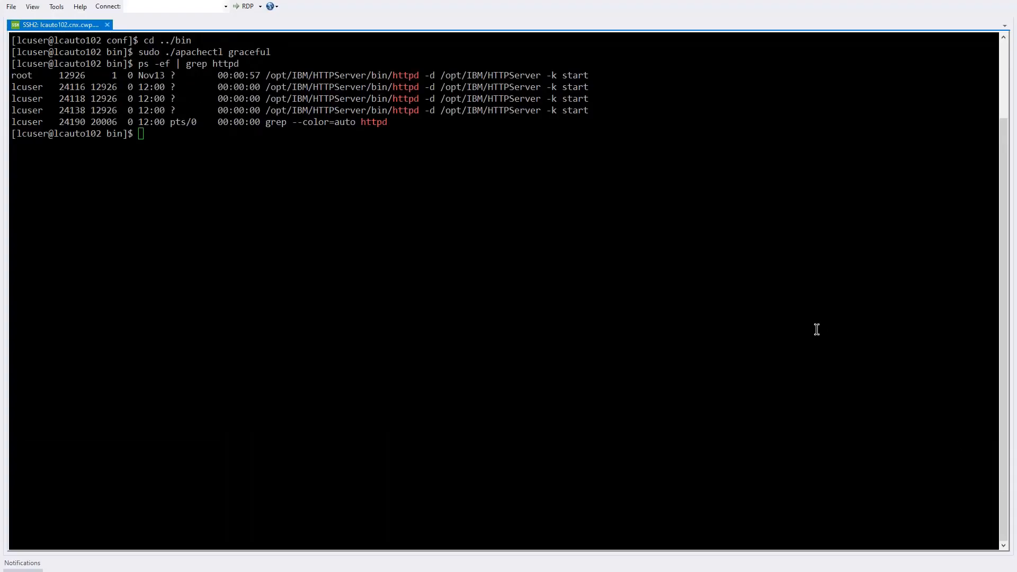
Step: Move into the cboxNode01Cell LotusConnections-config directory, list it, and begin a vi LotusConnections-config.xml command
left_click(606, 274)
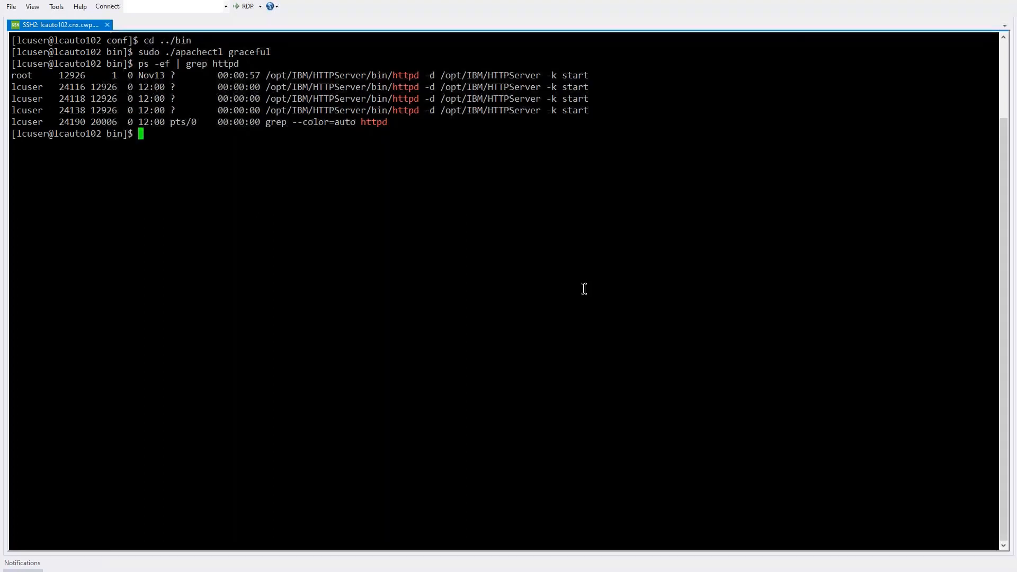
type("cd /opt/IBM/WebSphere/AppServer/profiles/AppSrv01/config/cells/cboxNode01Cell/LotusConnections-config/")
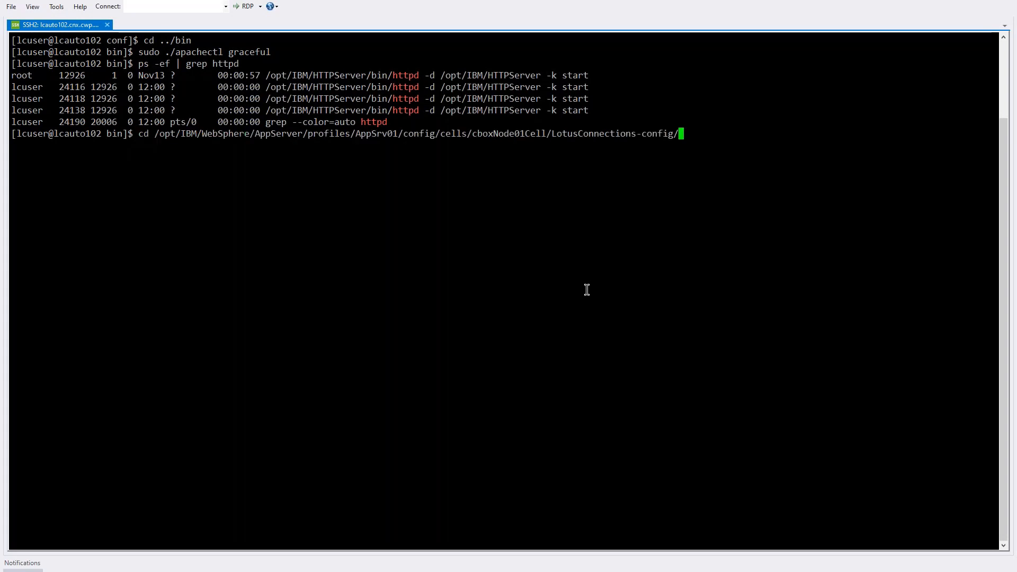
key("Return")
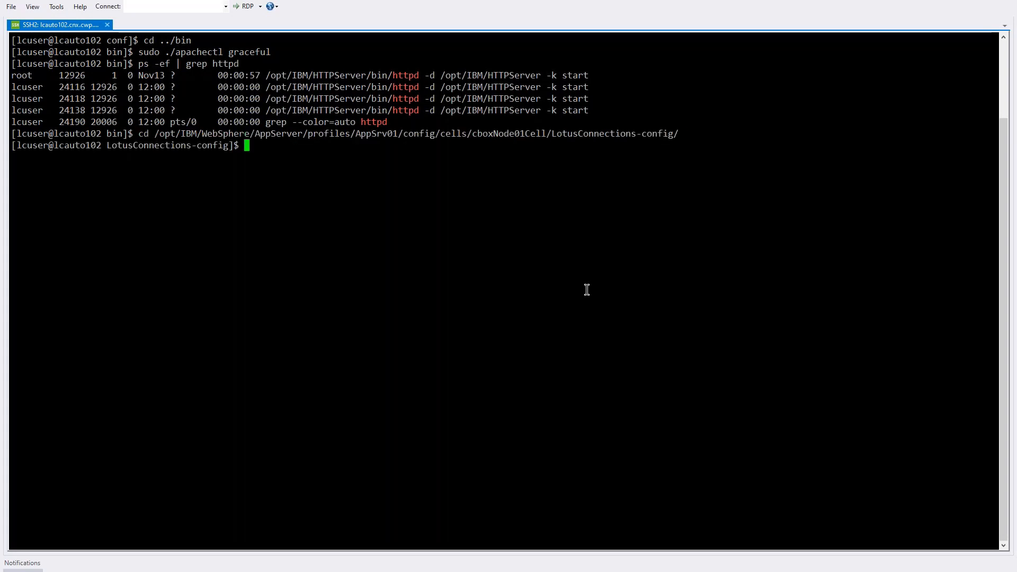
type("ls")
key("Return")
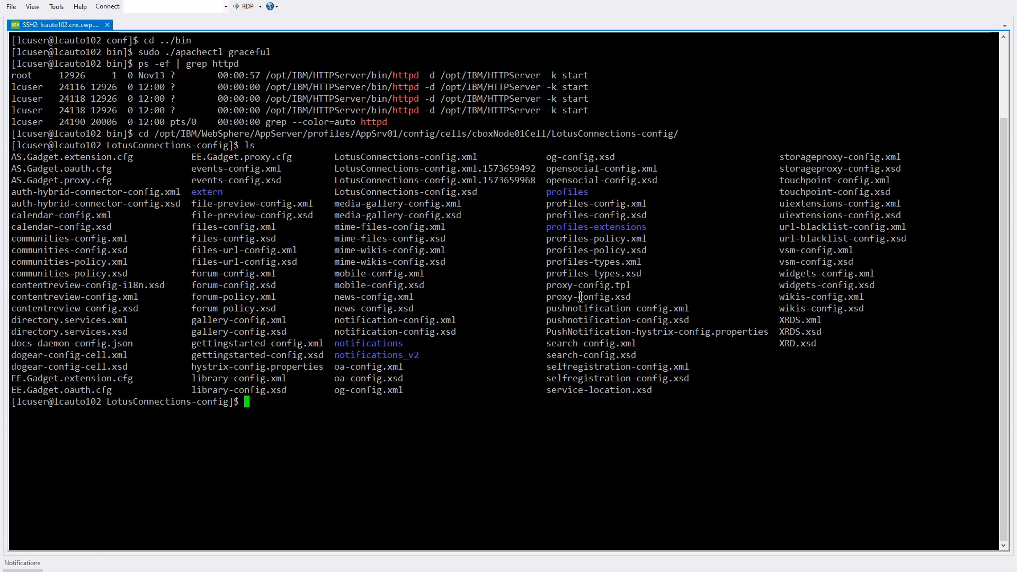
key("ctrl+l")
type("vi Lotus")
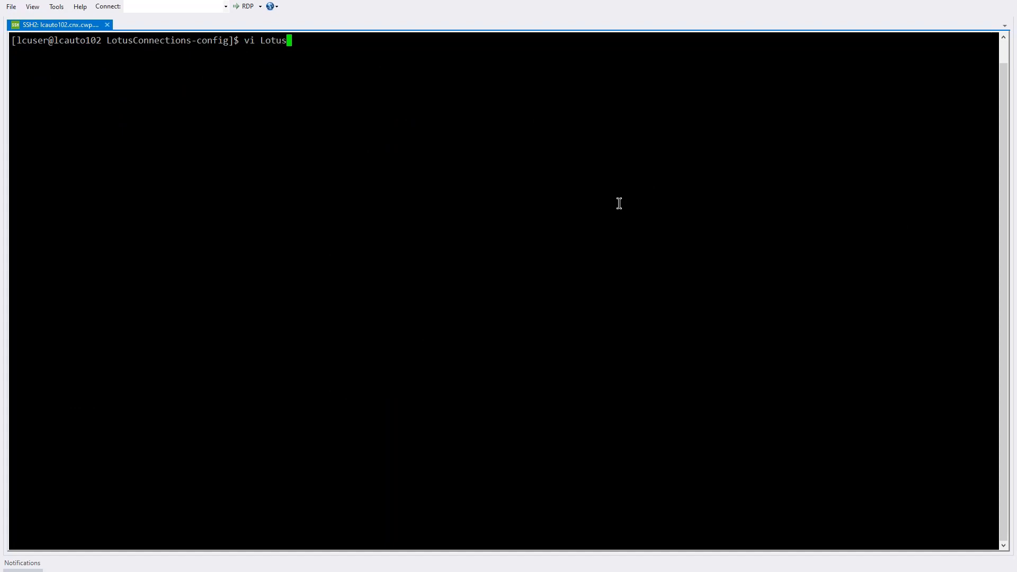
key("Tab")
Step: Open LotusConnections-config.xml and jump to the dynamicHosts setting
type("xml")
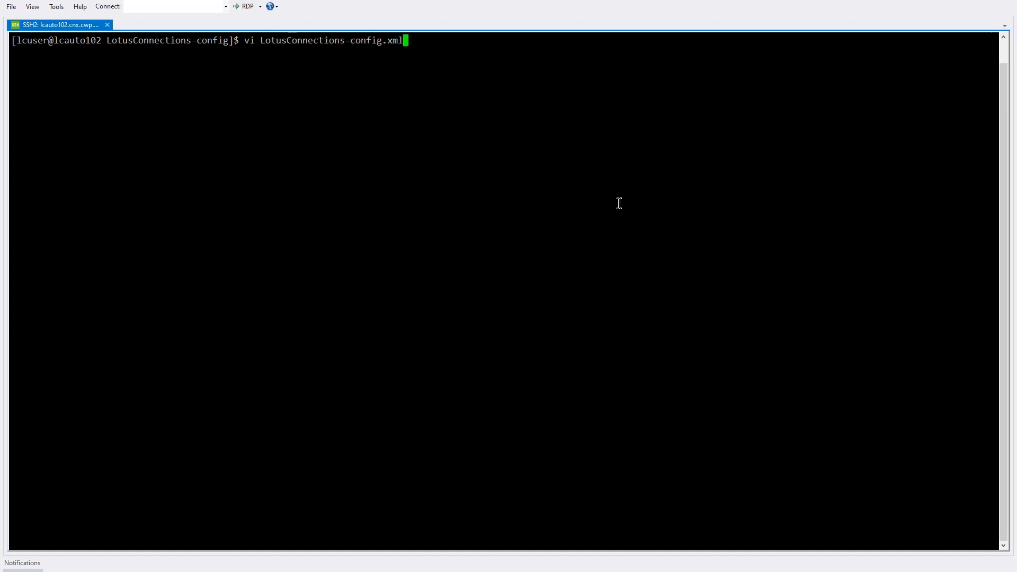
key("Return")
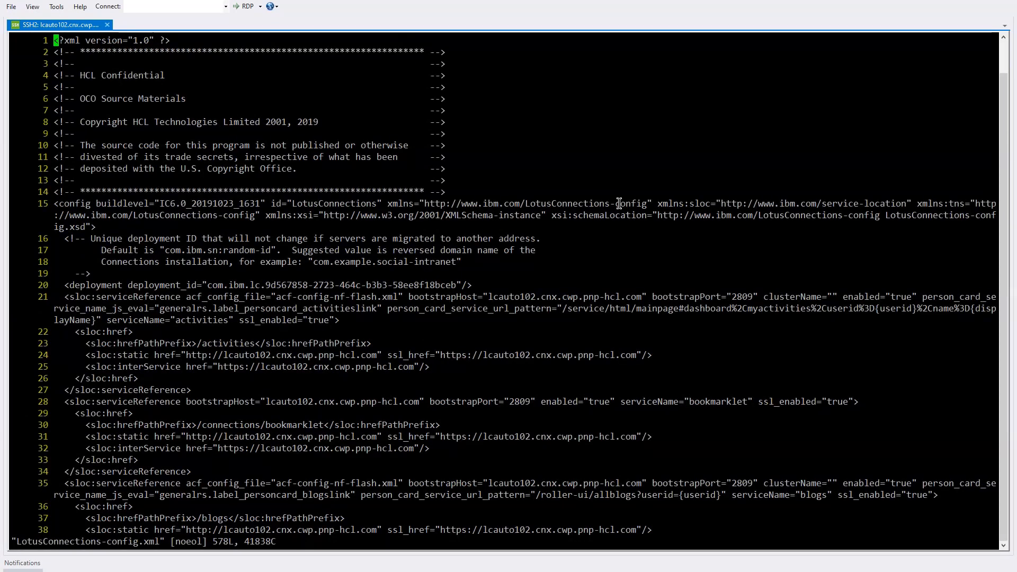
type("/dyynamic")
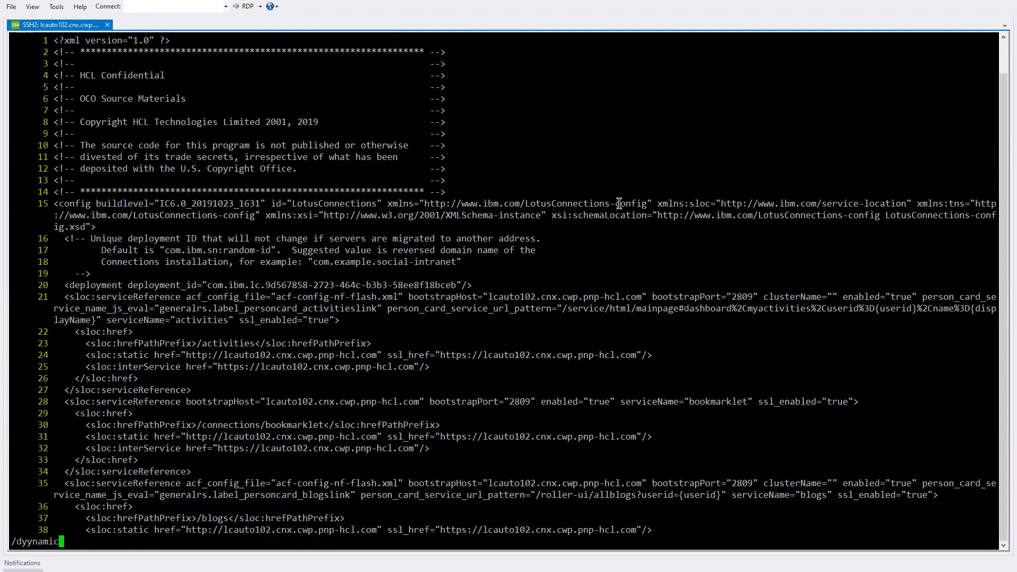
key("BackSpace")
key("BackSpace")
key("BackSpace")
key("BackSpace")
key("BackSpace")
key("BackSpace")
type("namic")
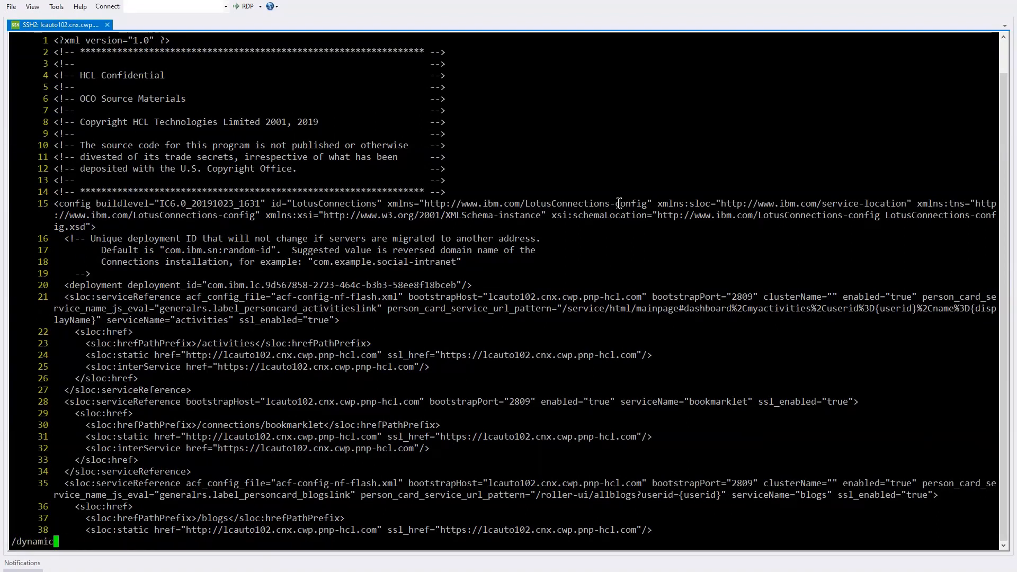
type("Hosts")
key("Return")
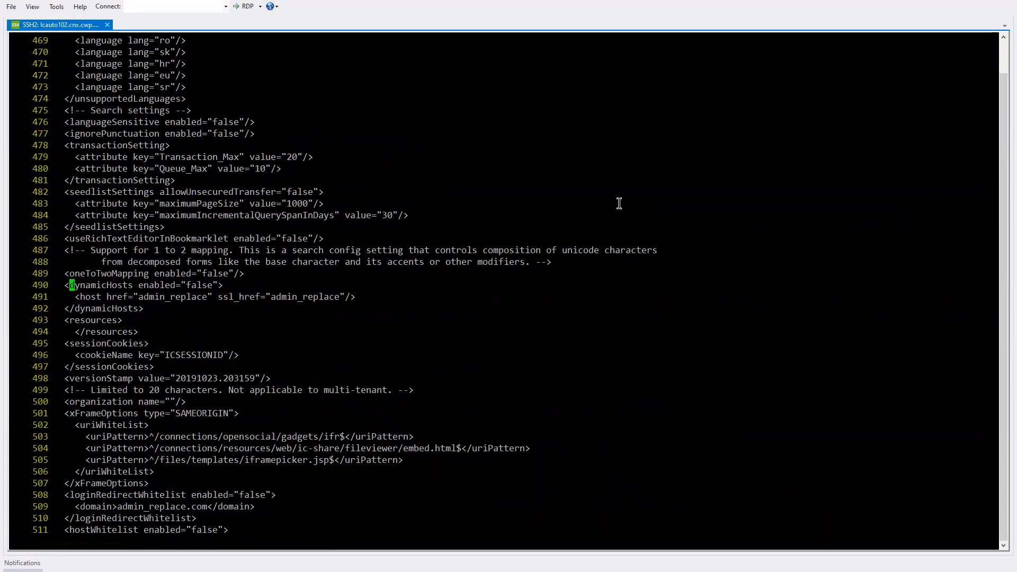
Step: Replace the href placeholder with the http customizer01.cnx.cwp.pnp-hcl.com address
key("l")
key("j")
key("l")
key("l")
key("l")
key("l")
key("l")
key("l")
key("l")
key("l")
key("l")
key("l")
key("l")
key("l")
key("x")
key("x")
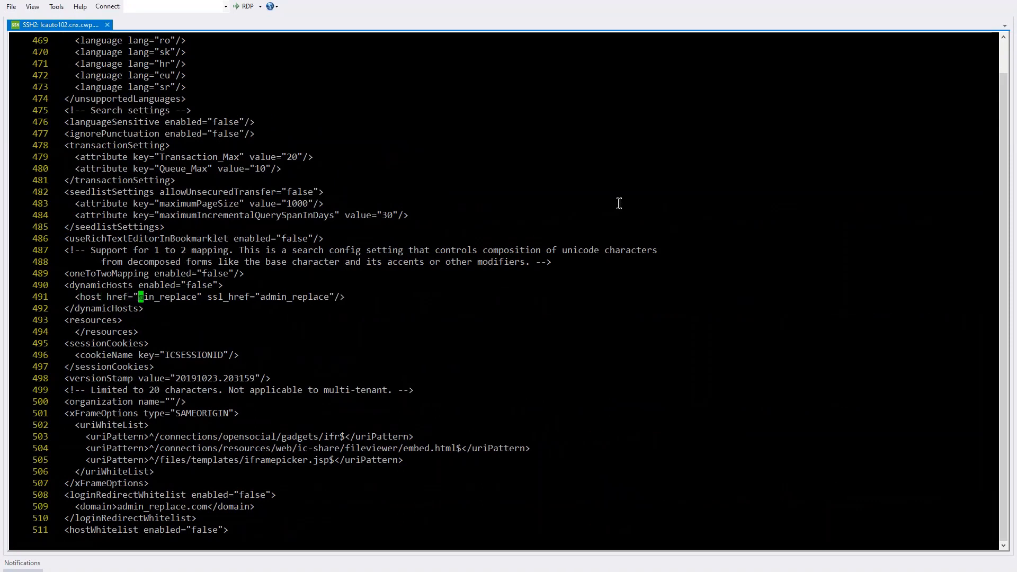
key("x")
key("x")
key("x")
key("x")
key("x")
key("x")
key("x")
key("x")
key("x")
key("x")
key("x")
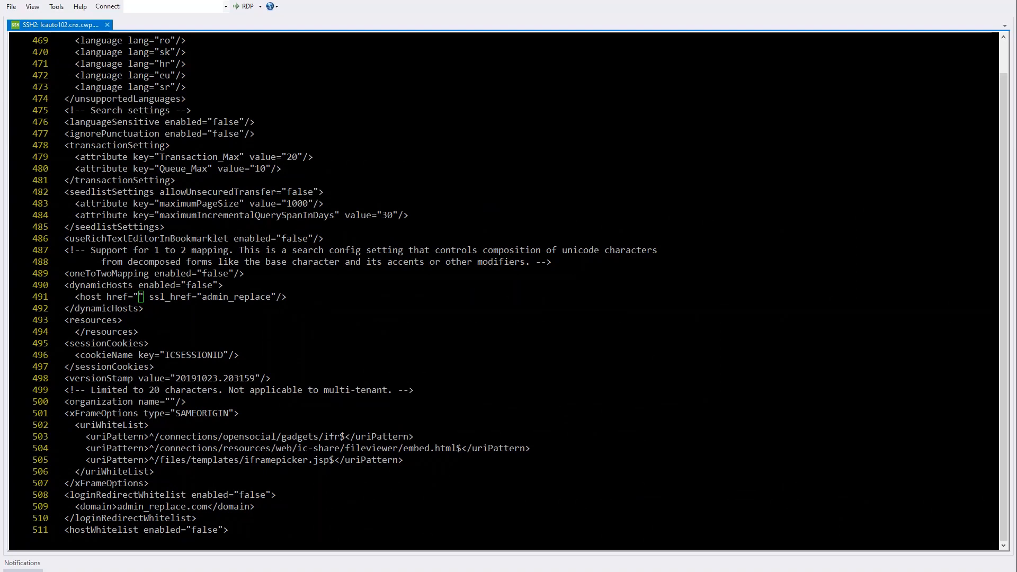
right_click(176, 287)
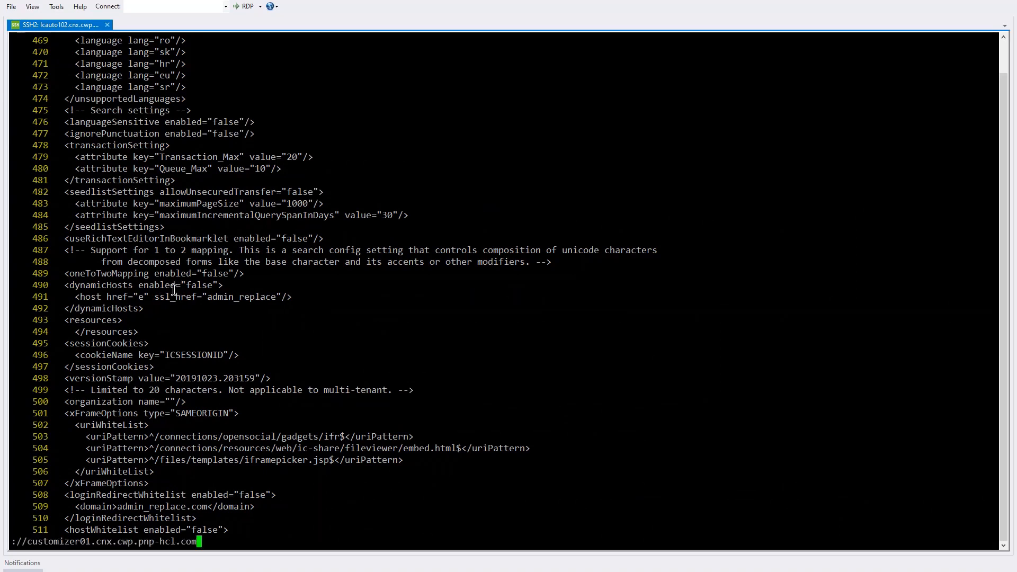
key("BackSpace")
key("BackSpace")
key("BackSpace")
key("BackSpace")
key("BackSpace")
key("BackSpace")
key("BackSpace")
key("BackSpace")
key("BackSpace")
key("BackSpace")
key("BackSpace")
key("BackSpace")
key("BackSpace")
key("BackSpace")
key("BackSpace")
key("BackSpace")
key("BackSpace")
key("BackSpace")
key("BackSpace")
key("BackSpace")
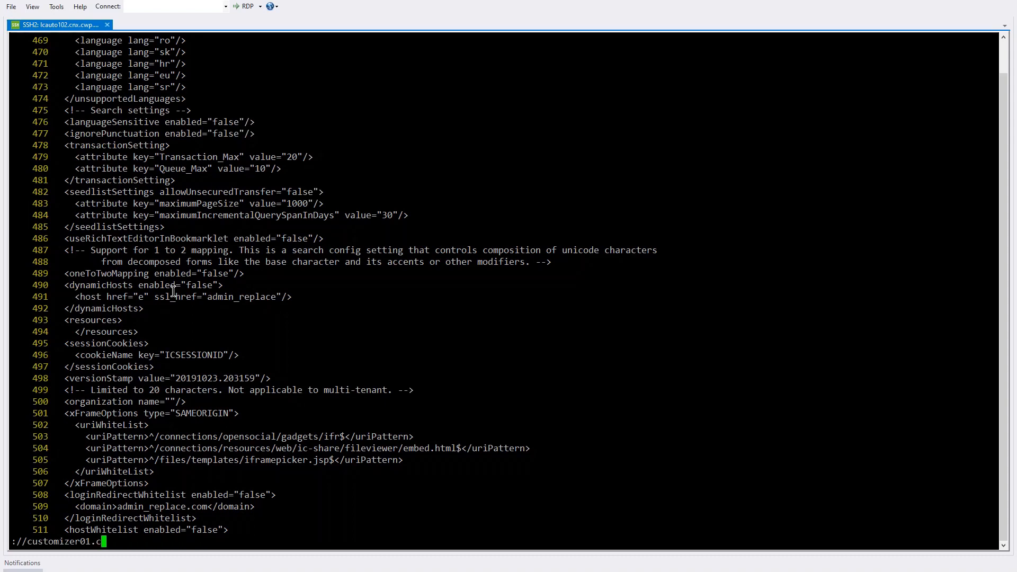
key("BackSpace")
key("BackSpace")
key("BackSpace")
key("BackSpace")
key("BackSpace")
key("BackSpace")
key("BackSpace")
key("BackSpace")
key("BackSpace")
key("Right")
key("Right")
key("Right")
key("Right")
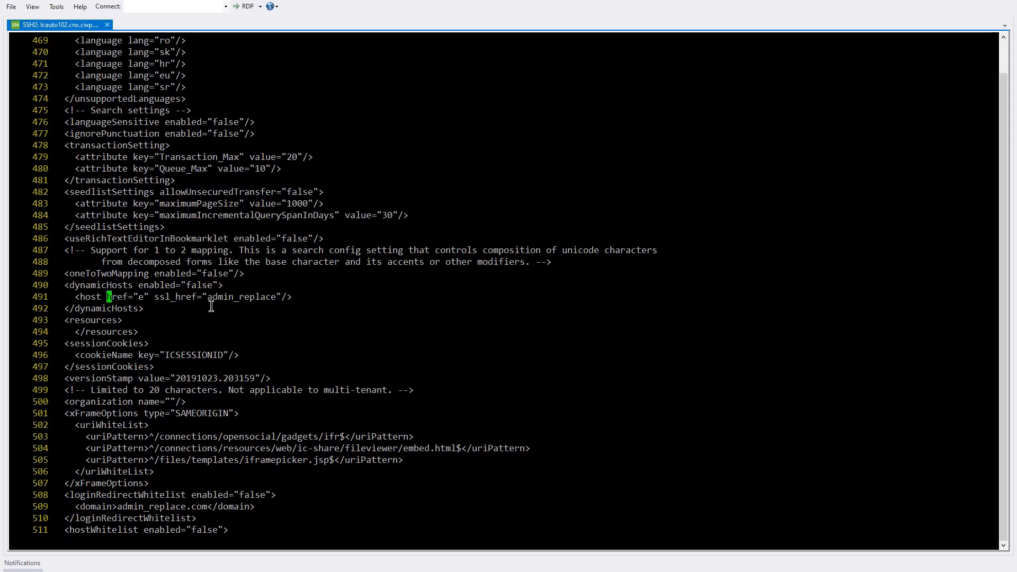
key("Right")
key("Right")
key("Right")
key("x")
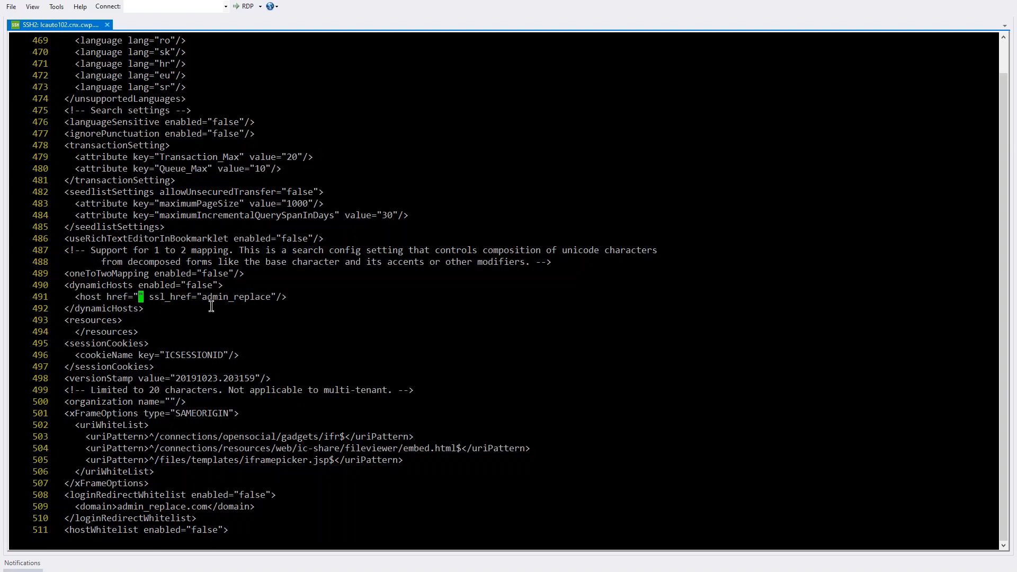
key("i")
right_click(210, 306)
key("Right")
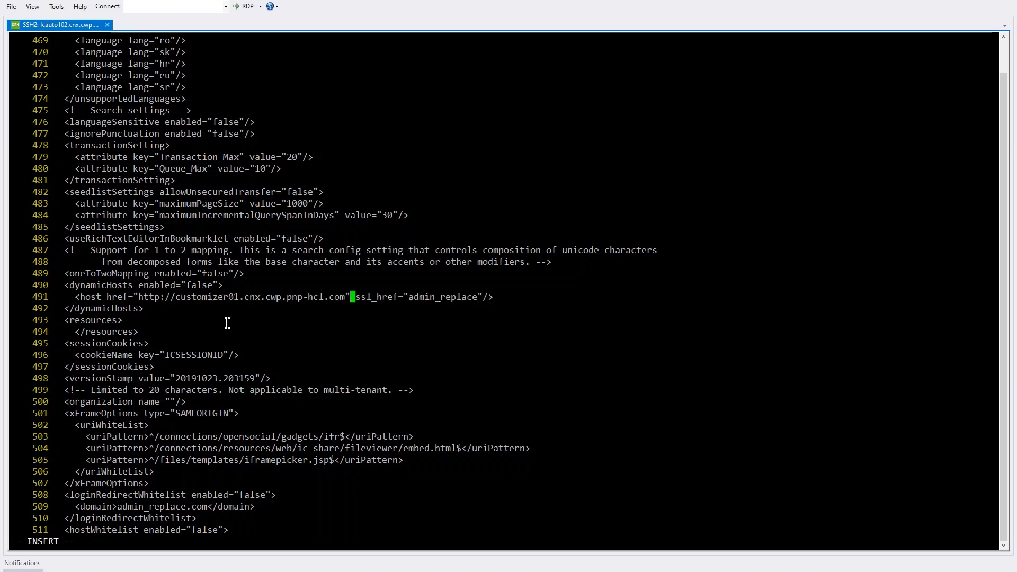
key("Right")
key("Right")
key("Right")
key("Right")
key("Right")
key("Right")
key("Right")
key("Right")
key("Right")
key("Escape")
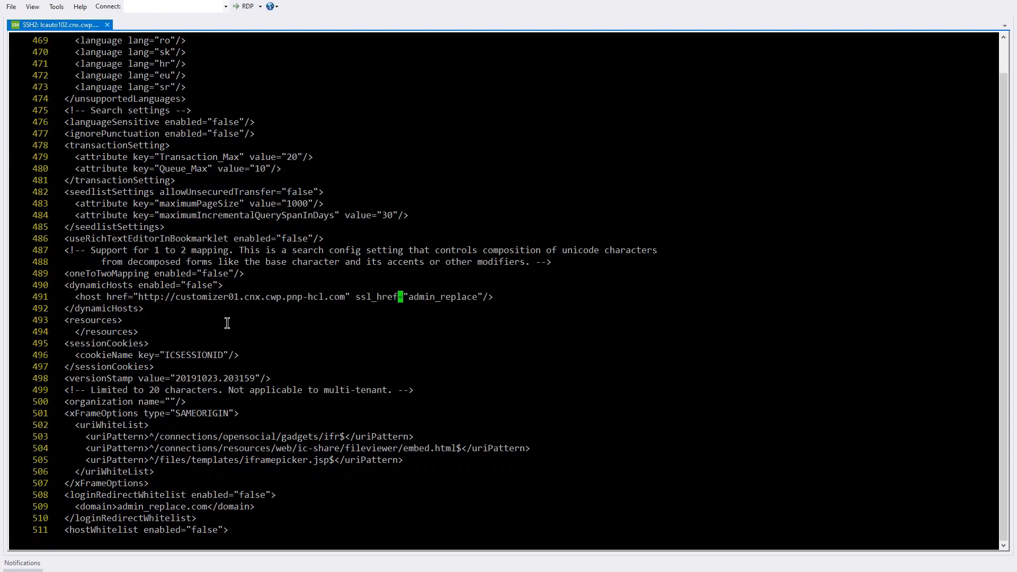
Step: Set ssl_href to the https customizer01.cnx.cwp.pnp-hcl.com address
key("Right")
key("Right")
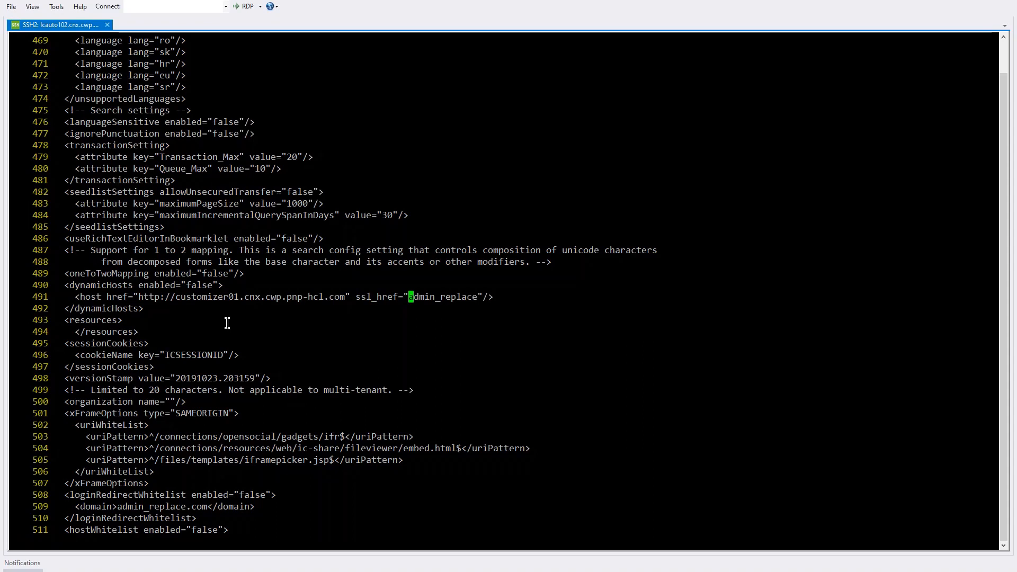
key("x")
key("x")
key("x")
key("x")
key("x")
key("x")
key("x")
key("x")
key("x")
key("x")
key("x")
key("x")
key("x")
key("i")
type("http://customizer01.cnx.cwp.pnp-hcl.com")
key("Left")
key("Left")
key("Left")
key("Left")
key("Left")
key("Left")
key("Left")
key("Left")
key("Left")
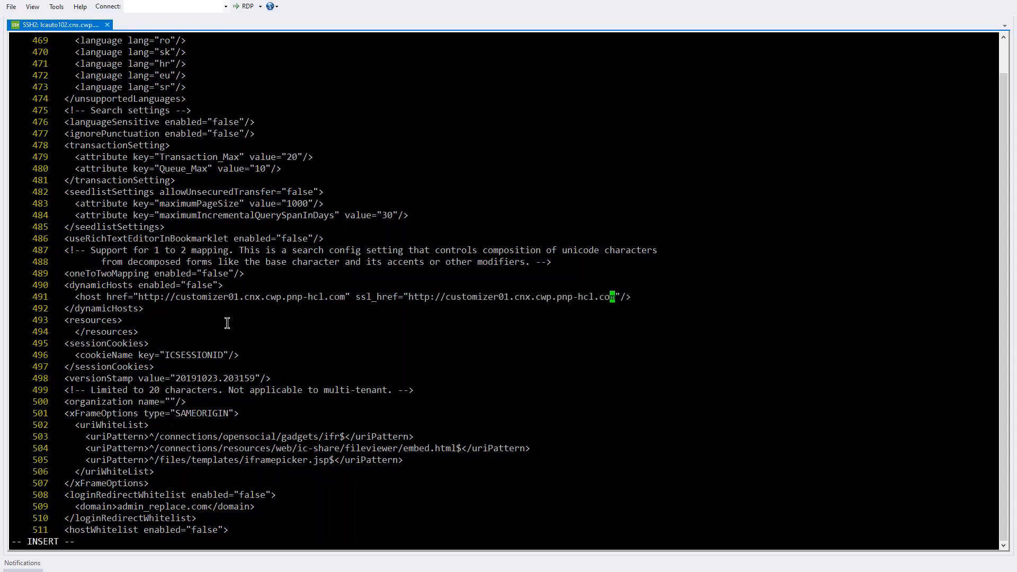
key("Left")
key("Left")
key("Left")
key("Left")
key("Left")
key("Left")
key("Left")
key("Left")
key("Left")
key("Left")
key("Left")
key("Left")
key("Left")
key("Left")
key("Left")
key("Left")
key("Left")
key("Left")
key("Left")
key("Left")
type("s")
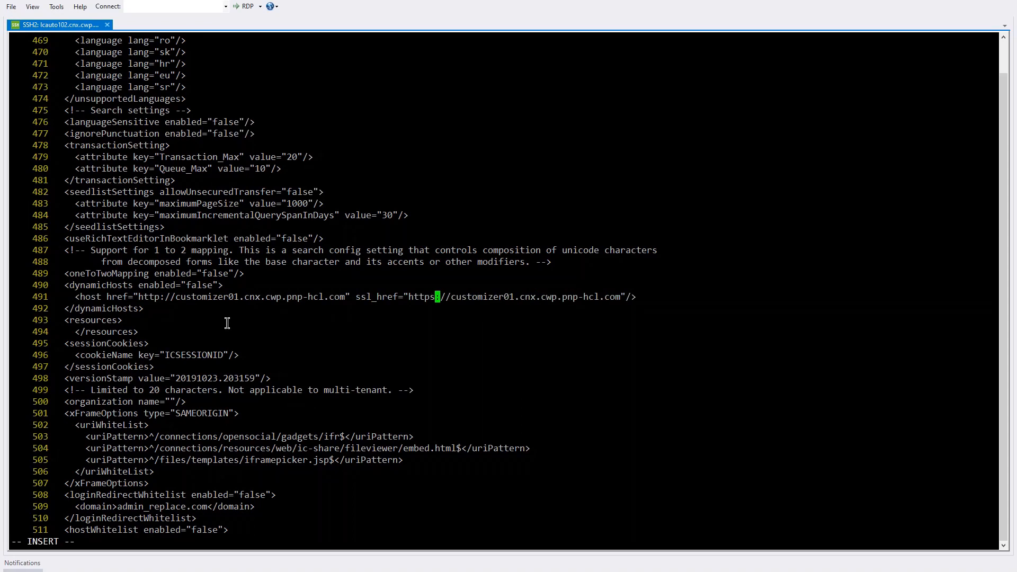
key("Escape")
key("f")
key("quotedbl")
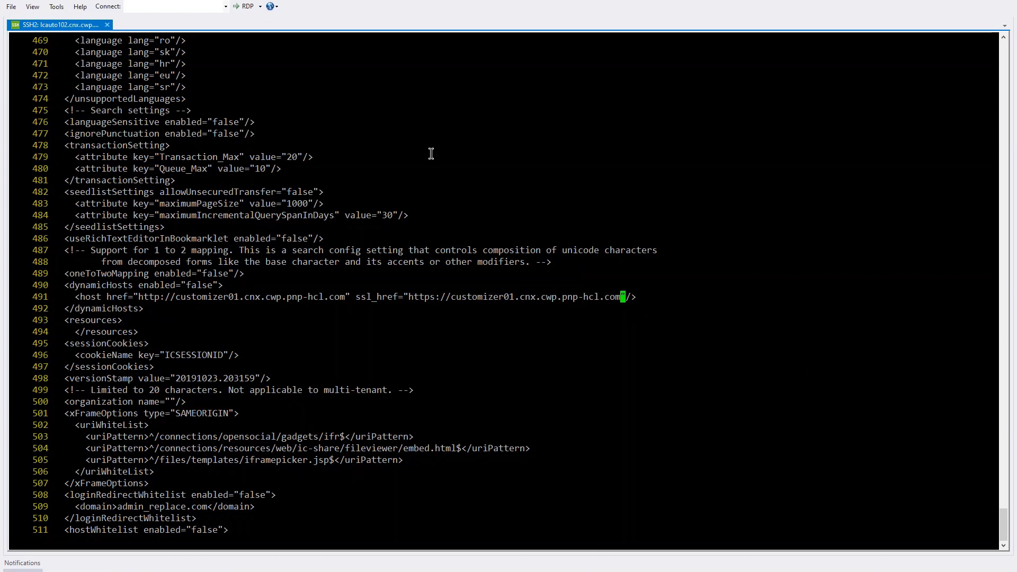
Step: Change dynamicHosts enabled from false to true and save the file with :wq
key("Up")
key("Left")
key("Left")
key("Left")
key("Left")
key("Left")
key("Left")
key("x")
key("x")
key("x")
key("x")
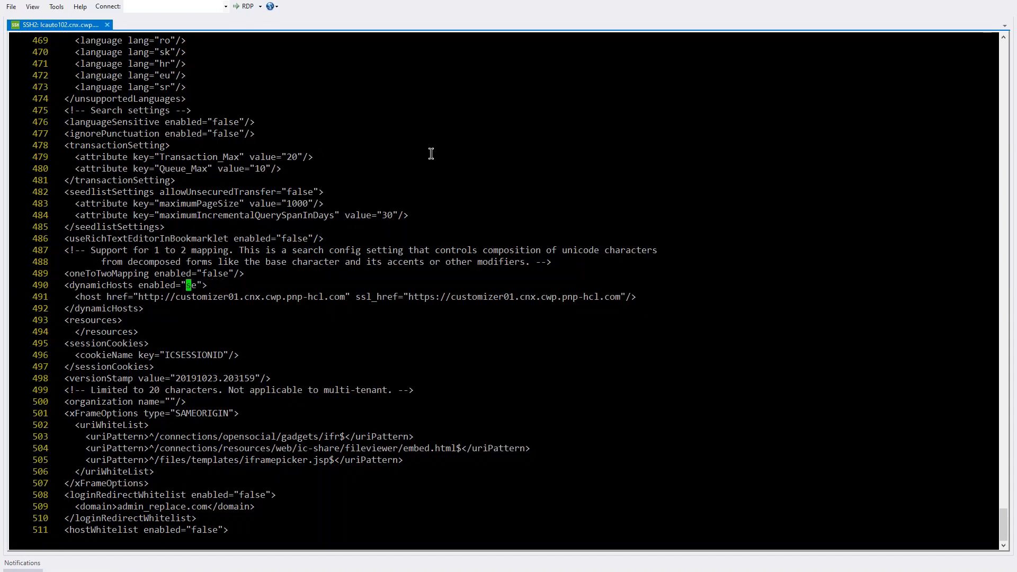
type("itru")
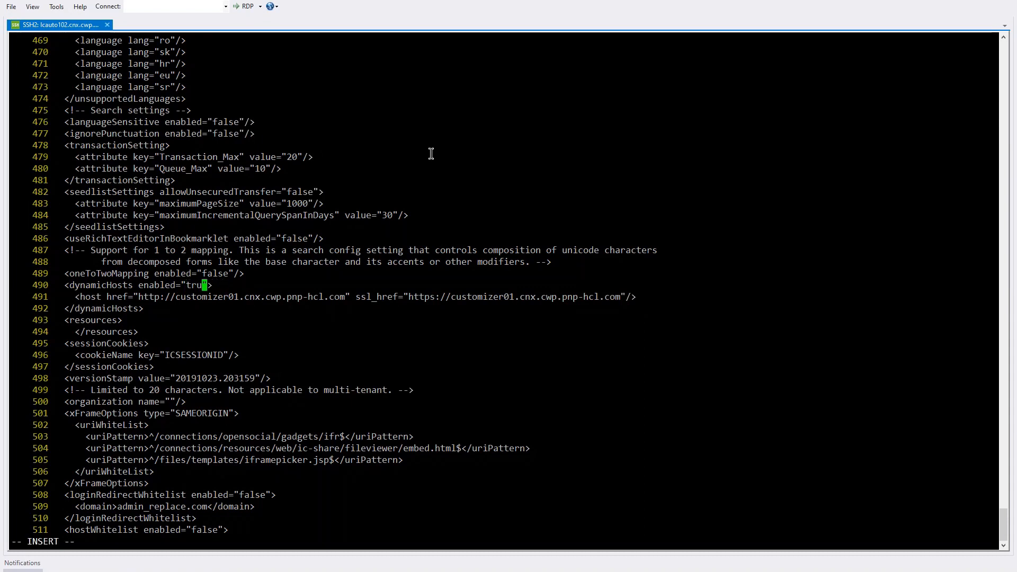
key("Escape")
type(":wq")
key("Return")
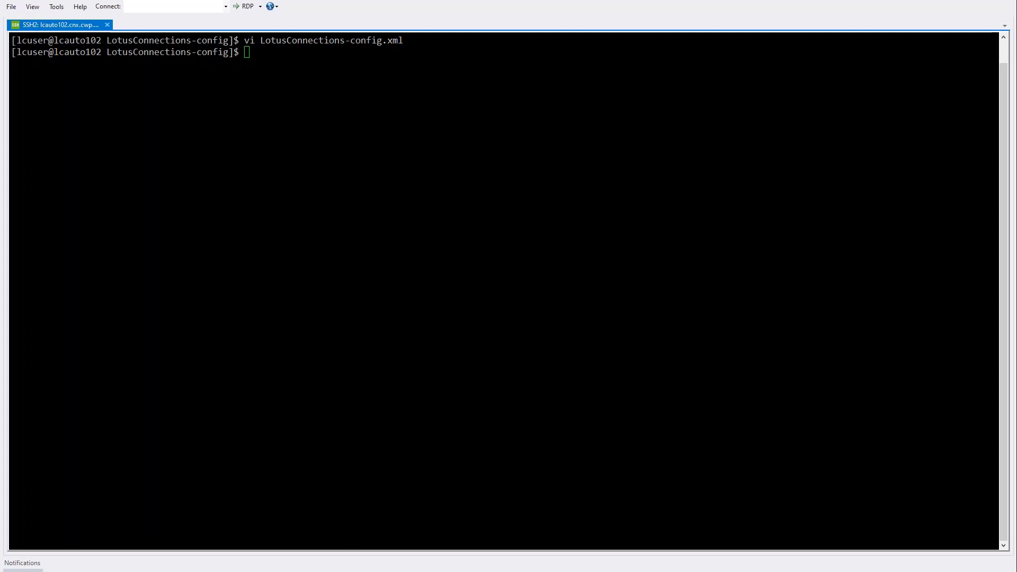
Step: Stop server1 with stopServer.sh -profileName AppSrv01, then start it again with startServer.sh
left_click(495, 221)
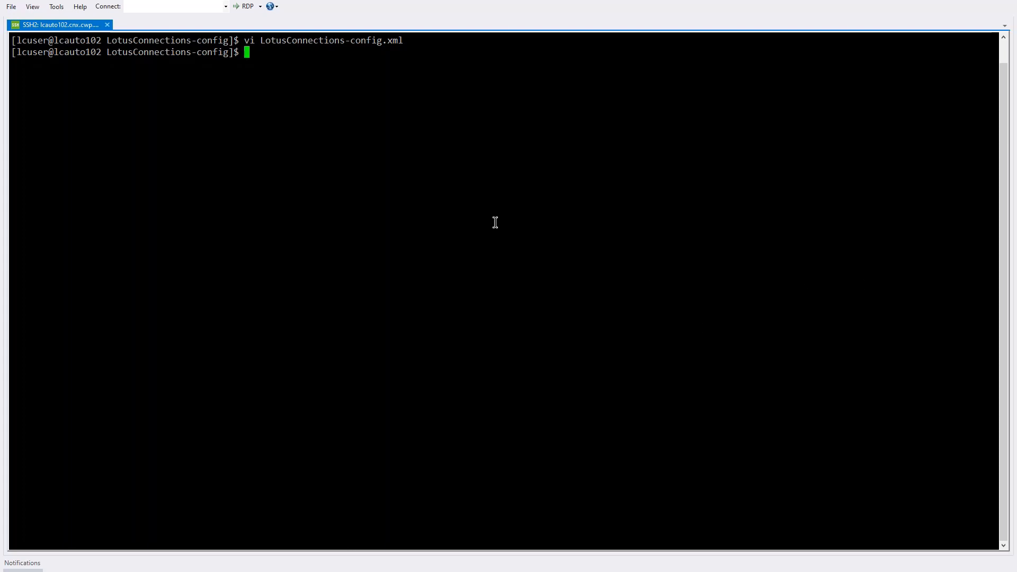
right_click(495, 223)
key("Return")
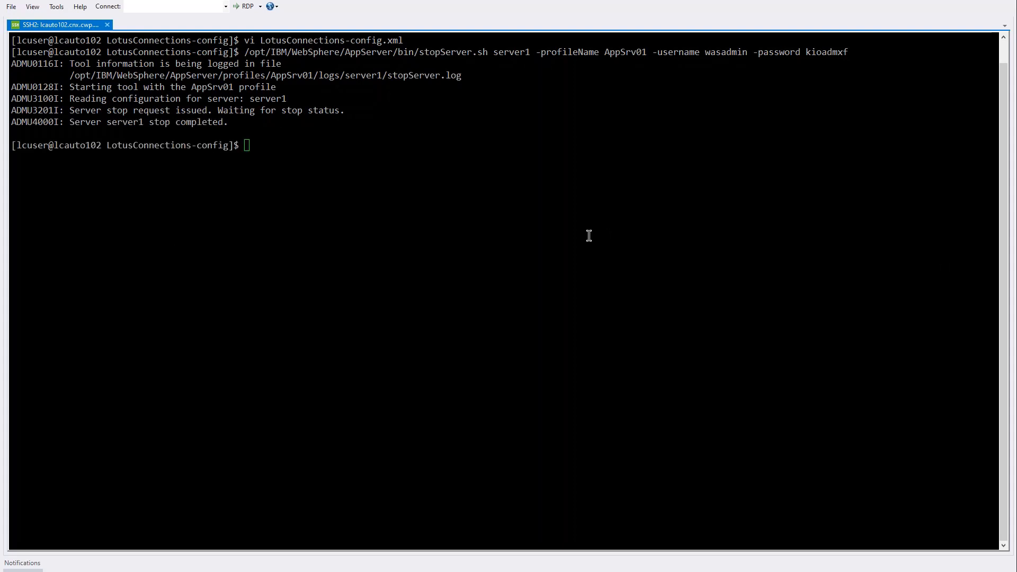
right_click(589, 236)
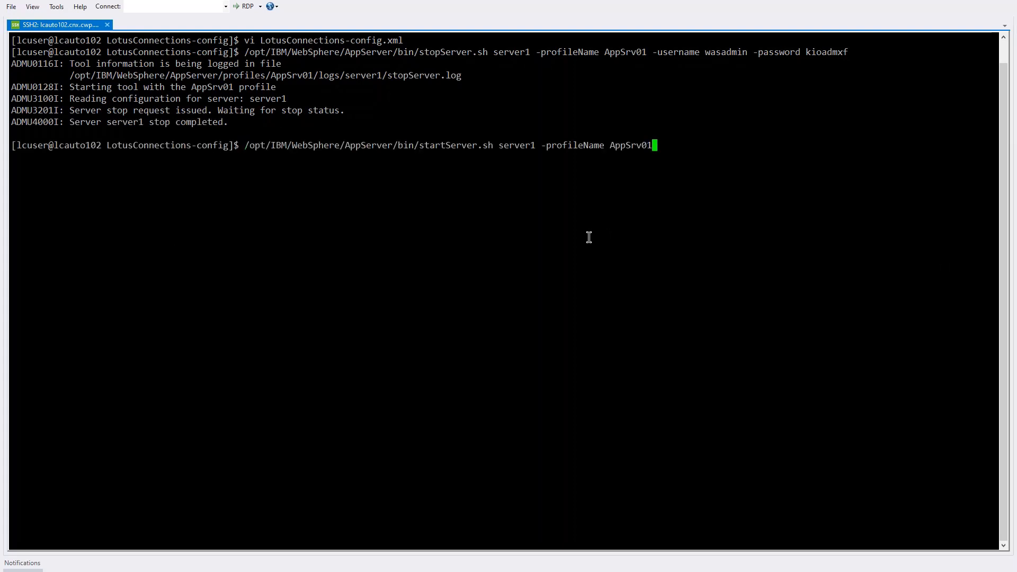
key("Return")
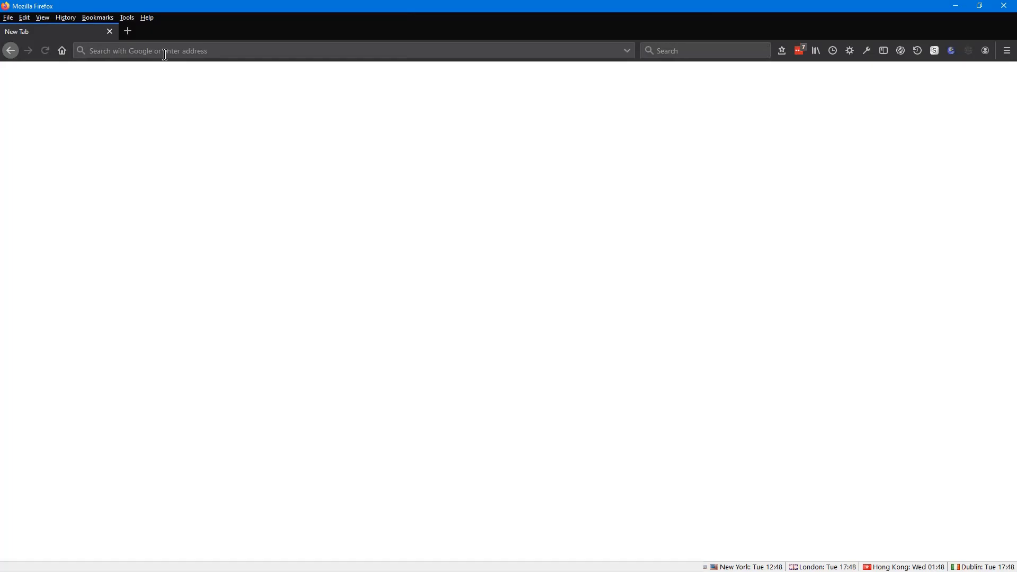
Step: Open the customizer01 homepage, sign in with user name and password, and decline LastPass saving the login
left_click(165, 53)
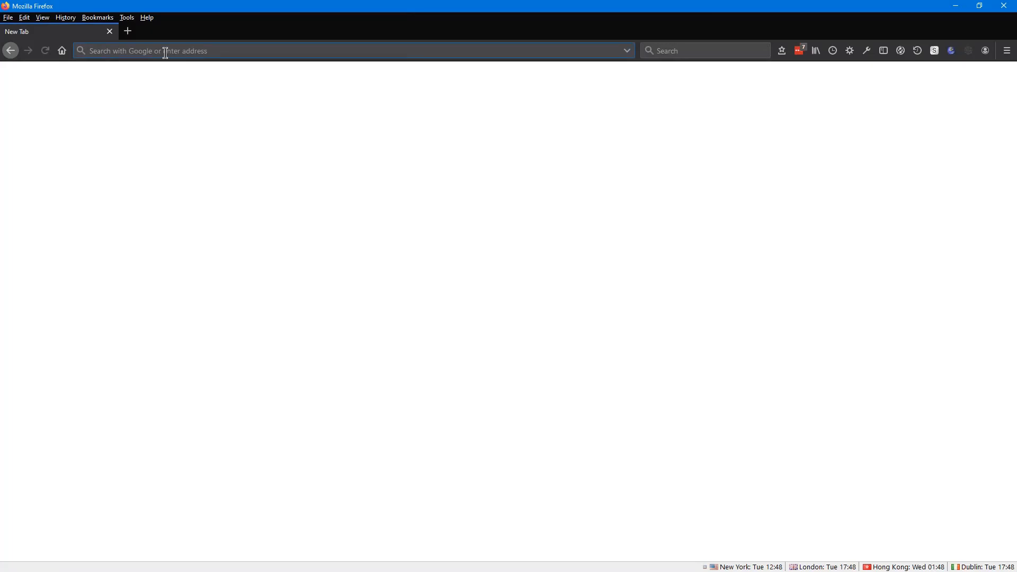
type("https://customizer01.cnx.cwp.pnp-hcl.com/homepage")
key("Return")
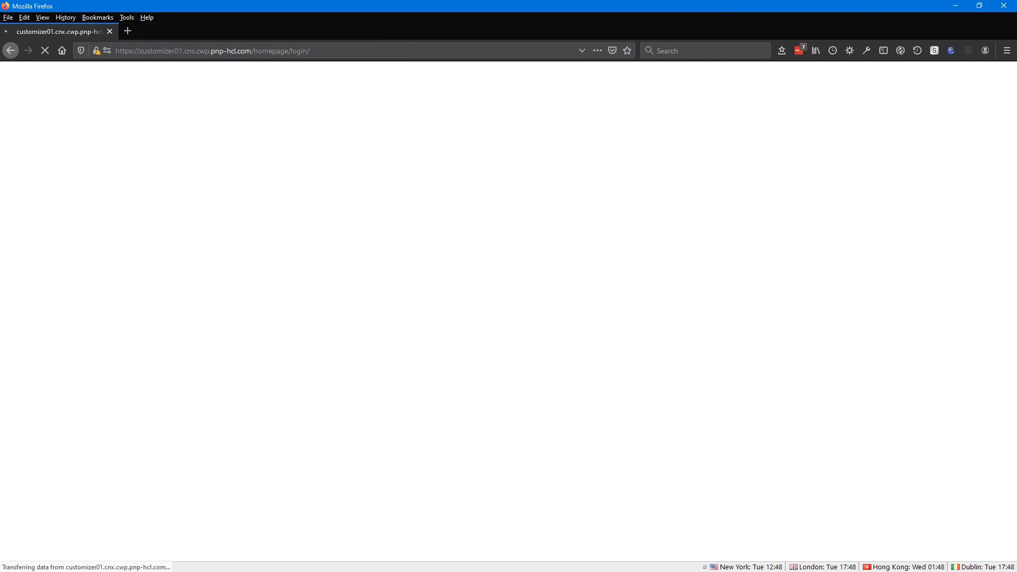
type("ajones1")
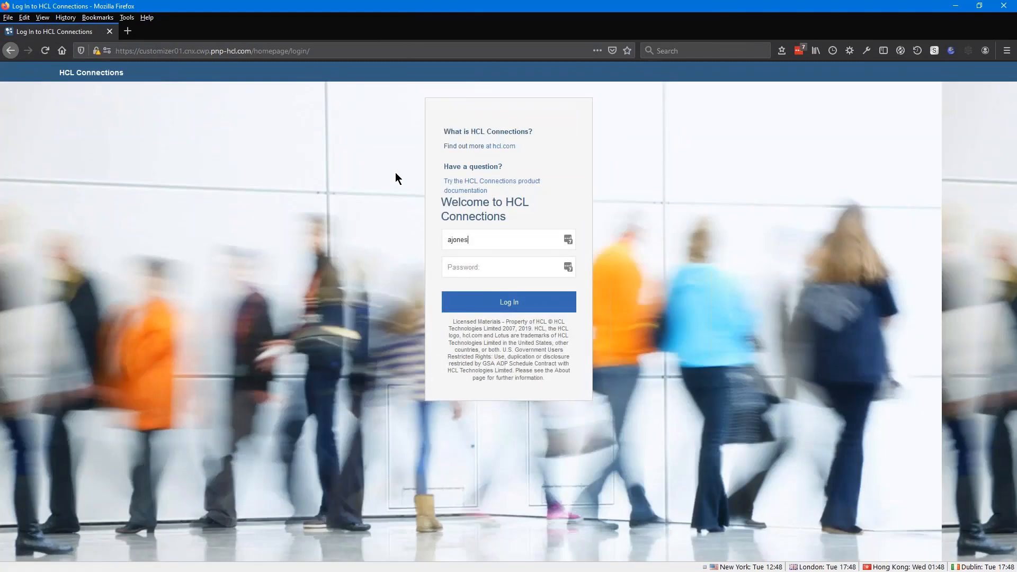
key("Tab")
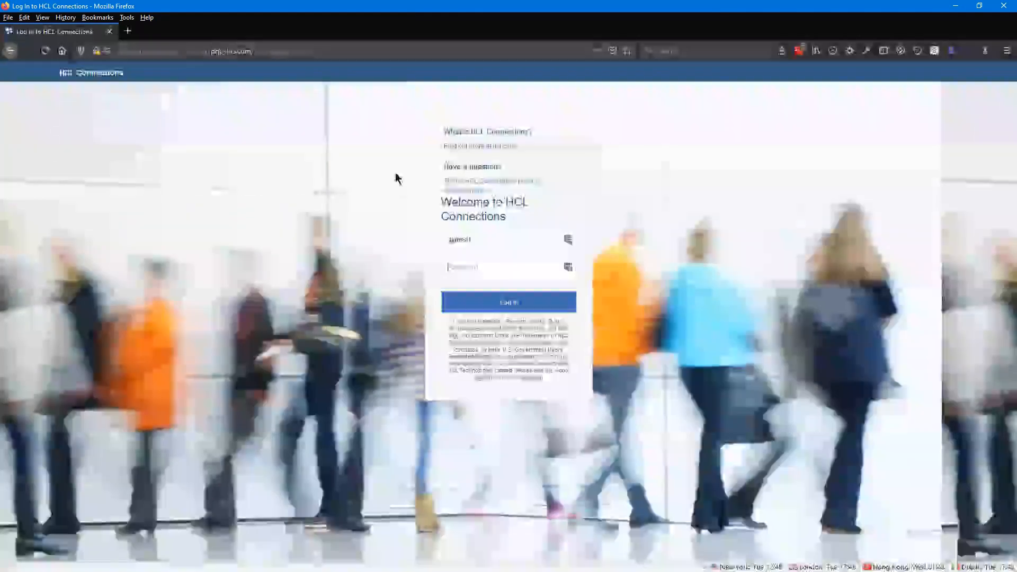
type("••••••")
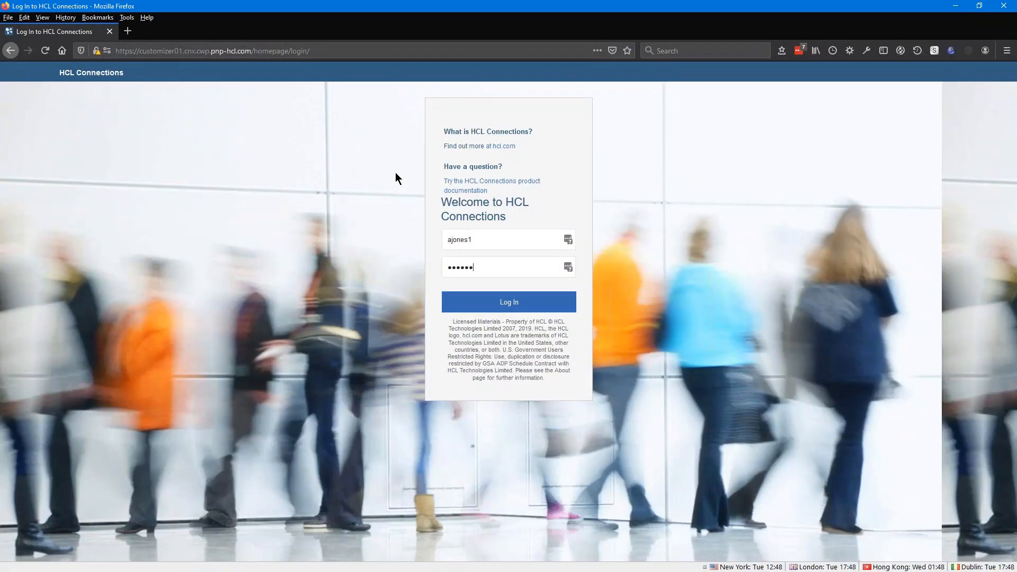
left_click(504, 302)
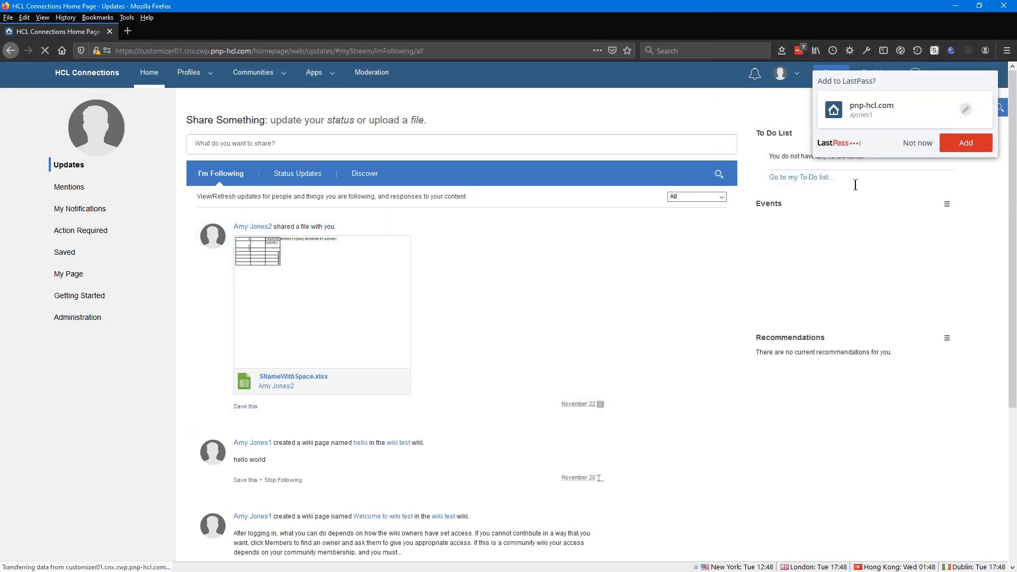
left_click(915, 140)
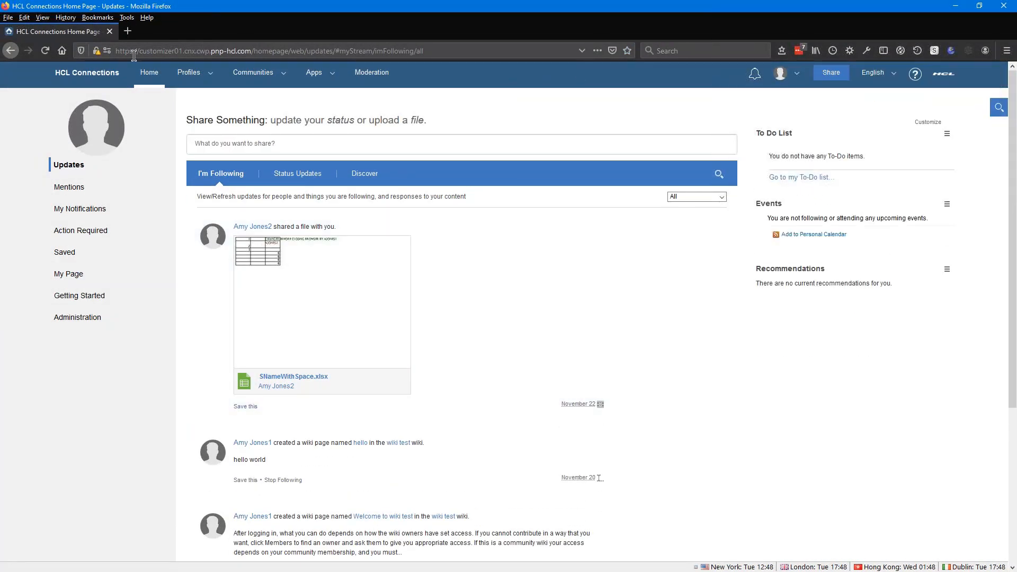
Step: Browse the Profiles and Communities menus
left_click(182, 78)
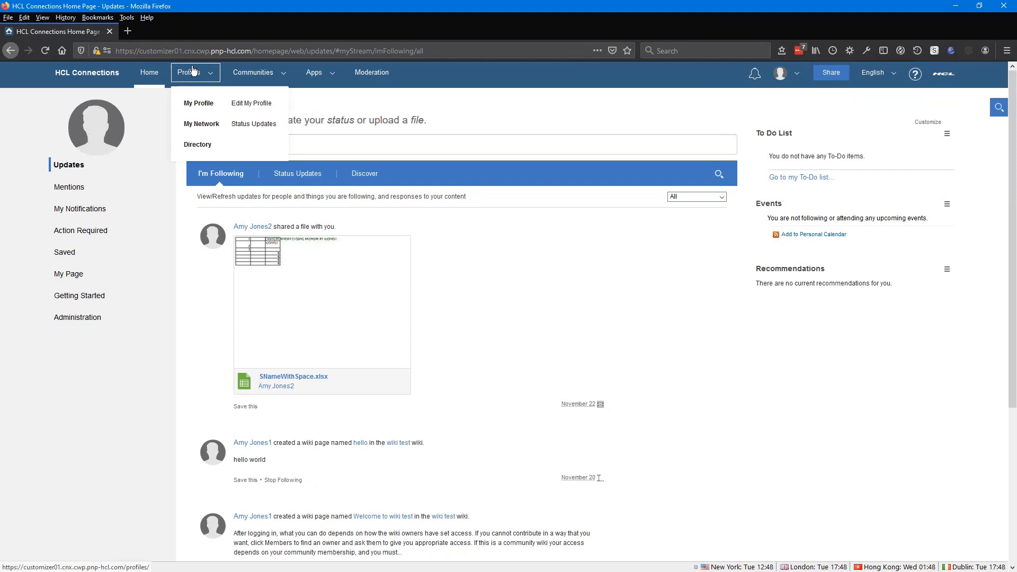
left_click(253, 72)
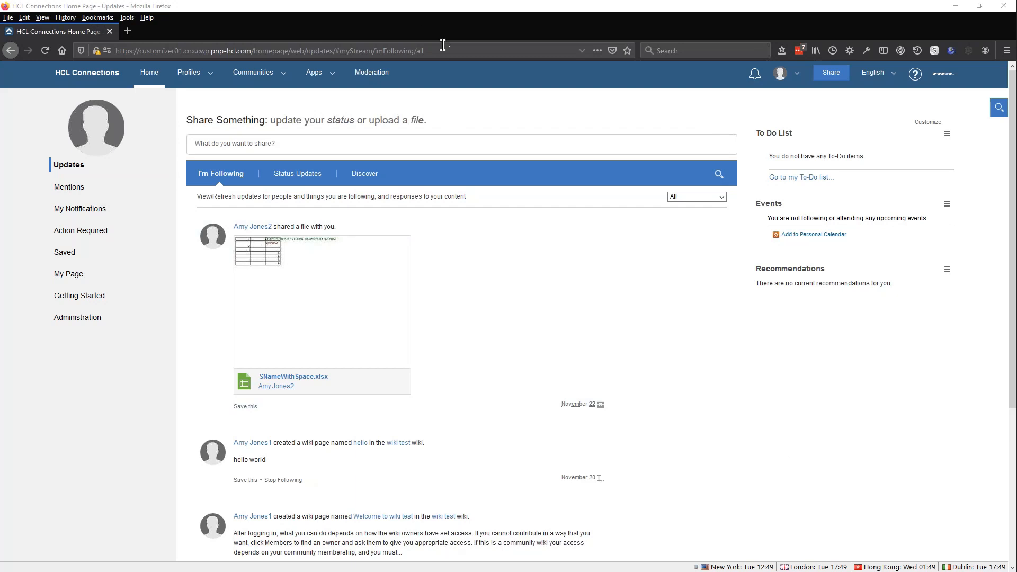
left_click(443, 48)
Step: At /appreg/apps, create a new app by pasting the Homepage Customization JSON into the Code Editor and saving
type("https://customizer01.cnx.cwp.pnp-hcl.com/appreg/apps")
key("Return")
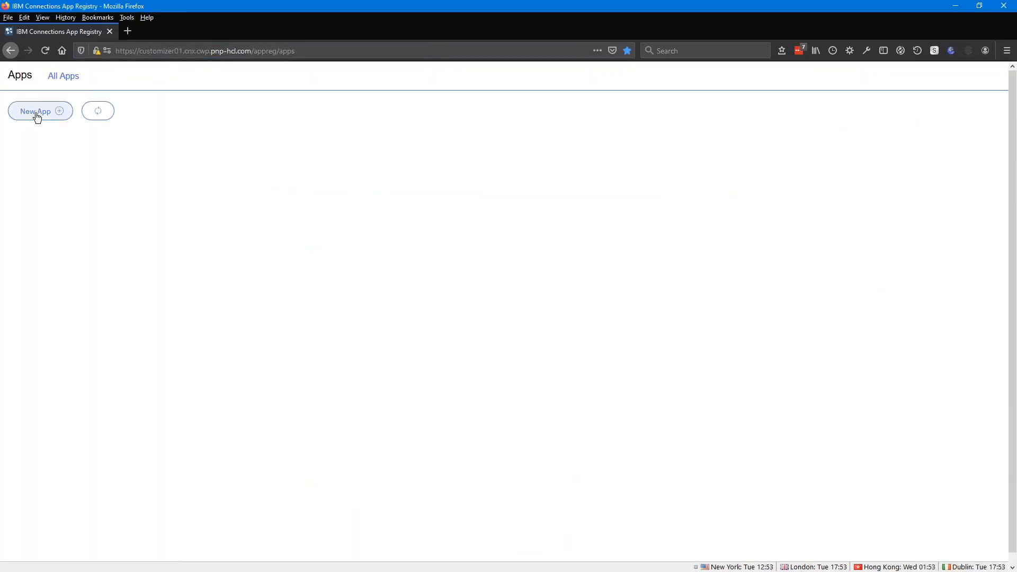
left_click(37, 113)
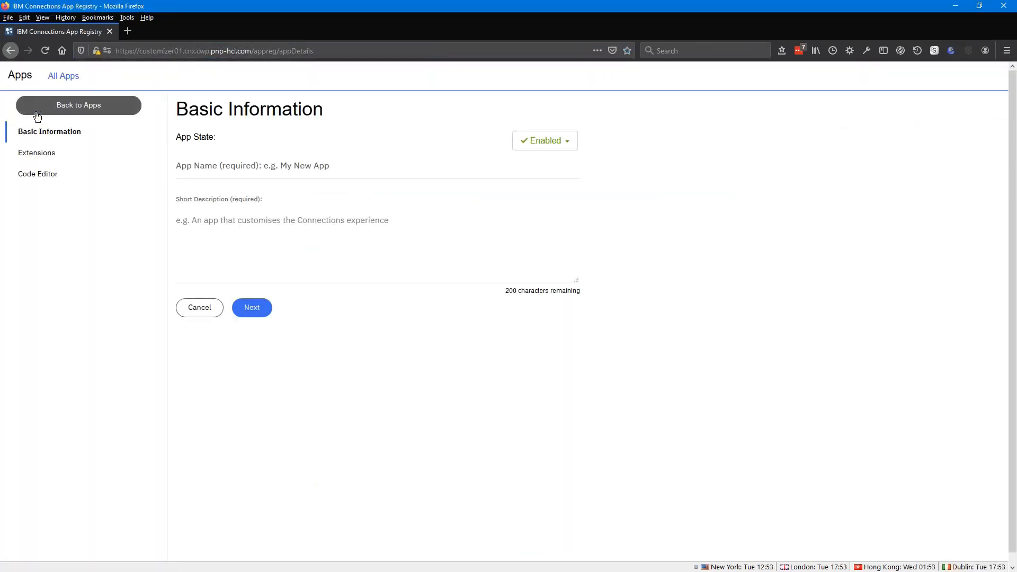
left_click(42, 174)
left_click_drag(498, 155, 449, 67)
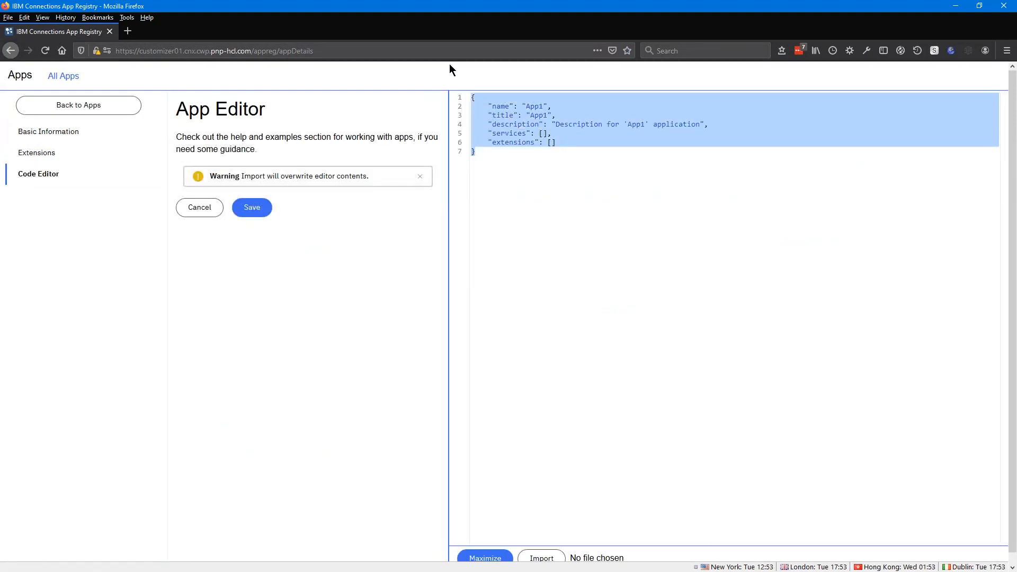
type("{   \"name\": \"Homepage Customization\",   \"title\": \"Introductory Customizer App\",   \"description\": \"Inserts text into IBM Connections Homepage\",   \"services\": [     \"Customizer\"   ],   \"extensions\": [     {       \"payload\": {         \"include-files\": [           \"helloWorld/helloWorld.user.js\"         ],         \"cache-headers\": {           \"cache-control\": \"max-age=0\"         }       },       \"name\": \"Hello World Extension\",       \"type\": \"com.ibm.customizer.ui\",       \"path\": \"homepage\"     }   ] }")
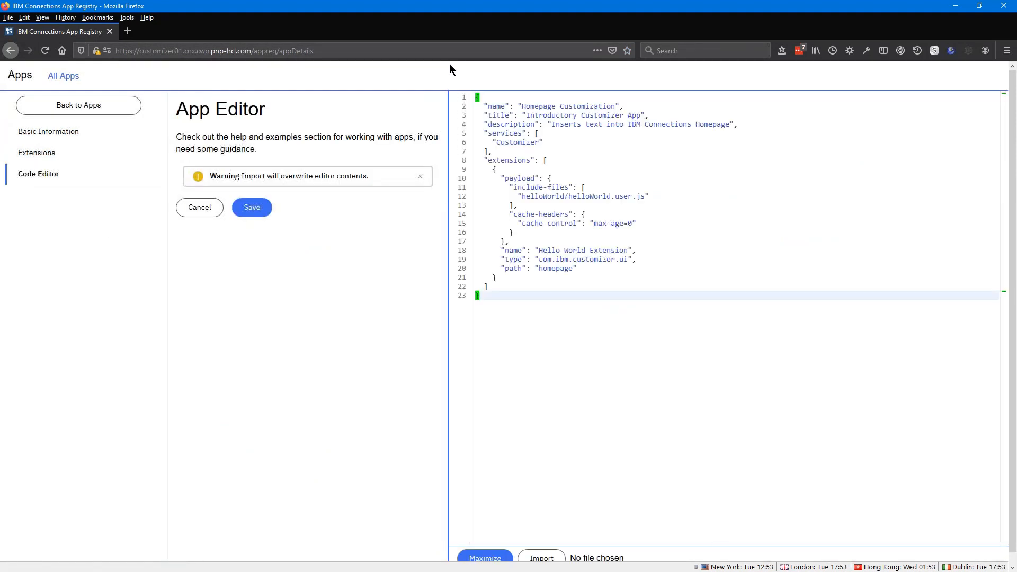
left_click(251, 211)
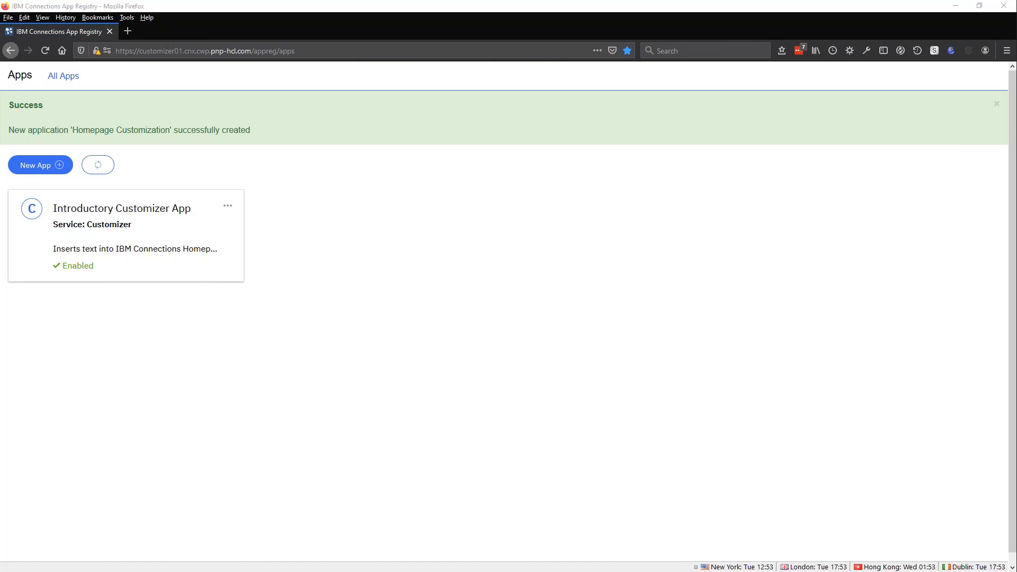
left_click(333, 51)
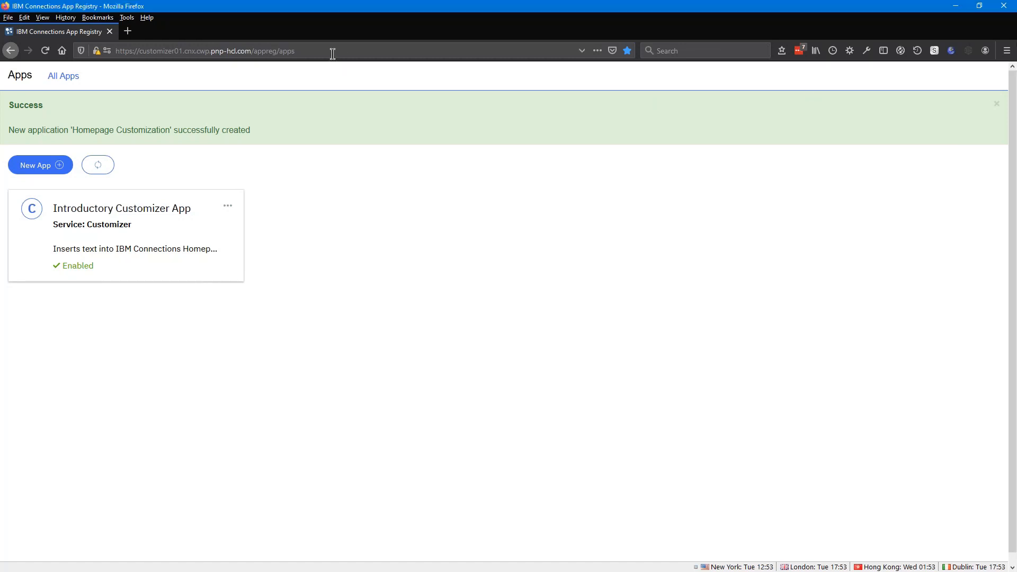
Step: Load the Connections /homepage address and highlight its current 'Share Something:' heading
type("https://customizer01.cnx.cwp.pnp-hcl.com/homepage")
key("Return")
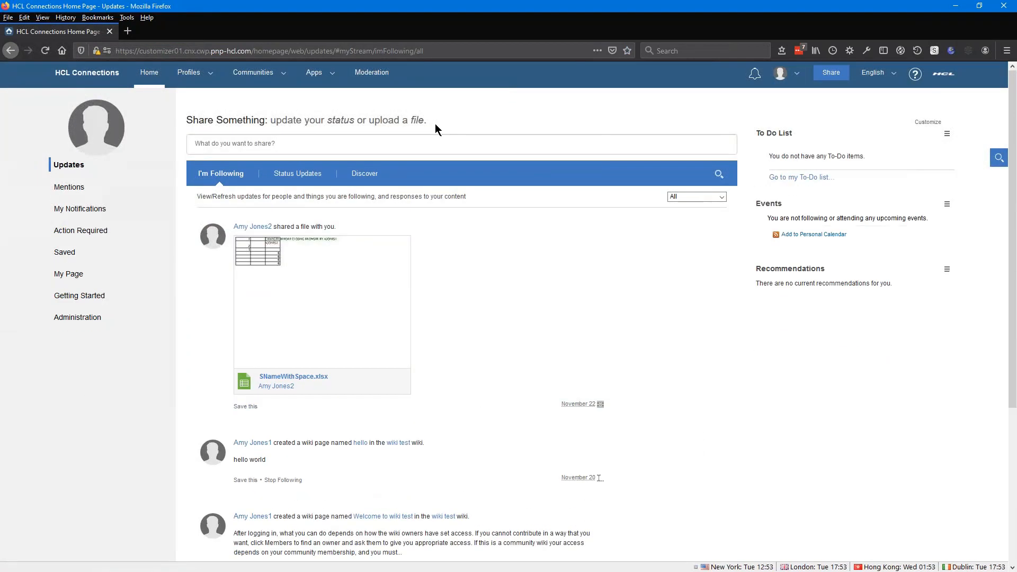
left_click_drag(186, 125, 272, 121)
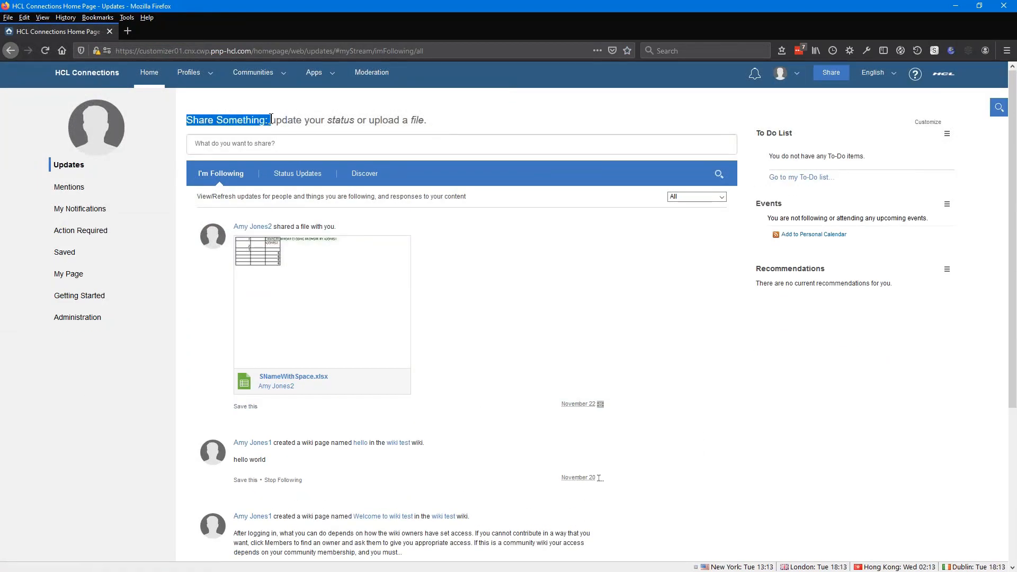
left_click(470, 112)
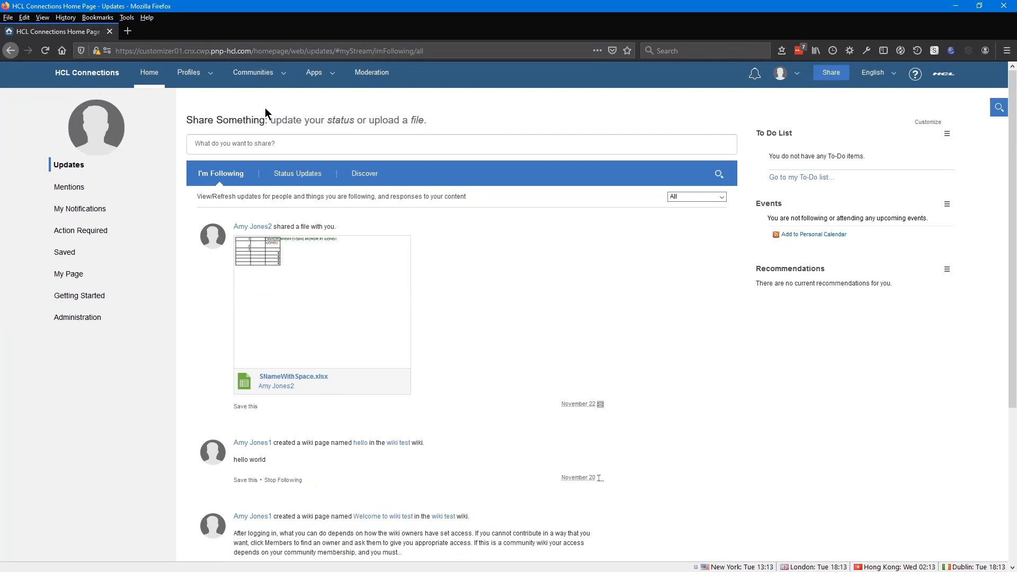
Step: Reload the homepage and highlight the new 'Welcome to Customizer Lite !' heading
left_click(45, 50)
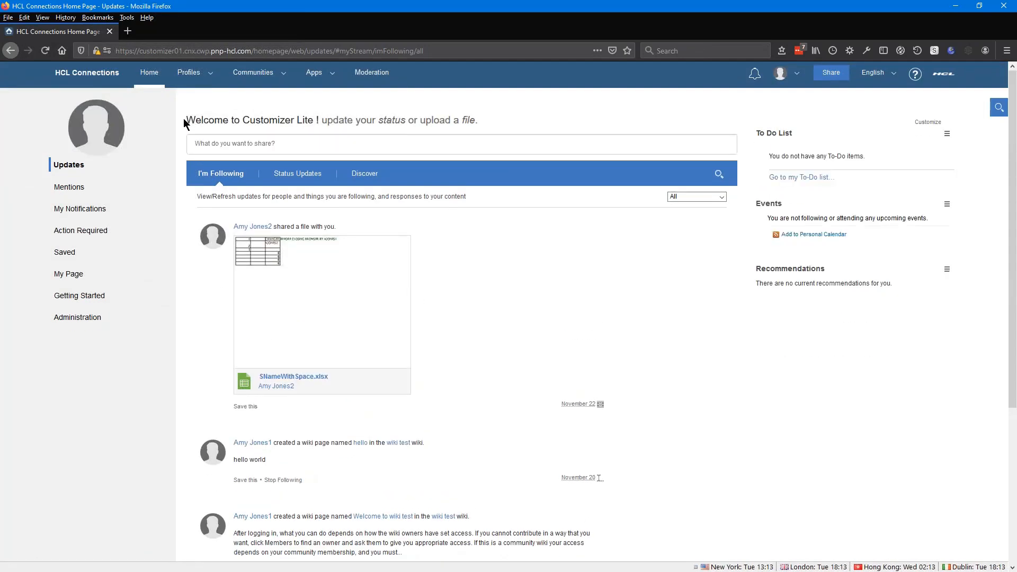
left_click_drag(186, 119, 320, 118)
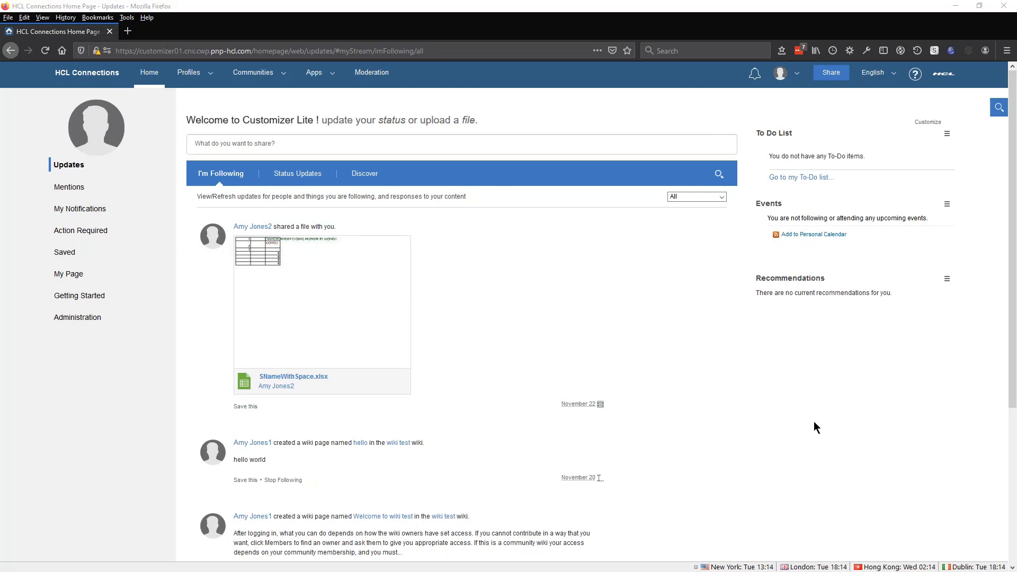
left_click(815, 423)
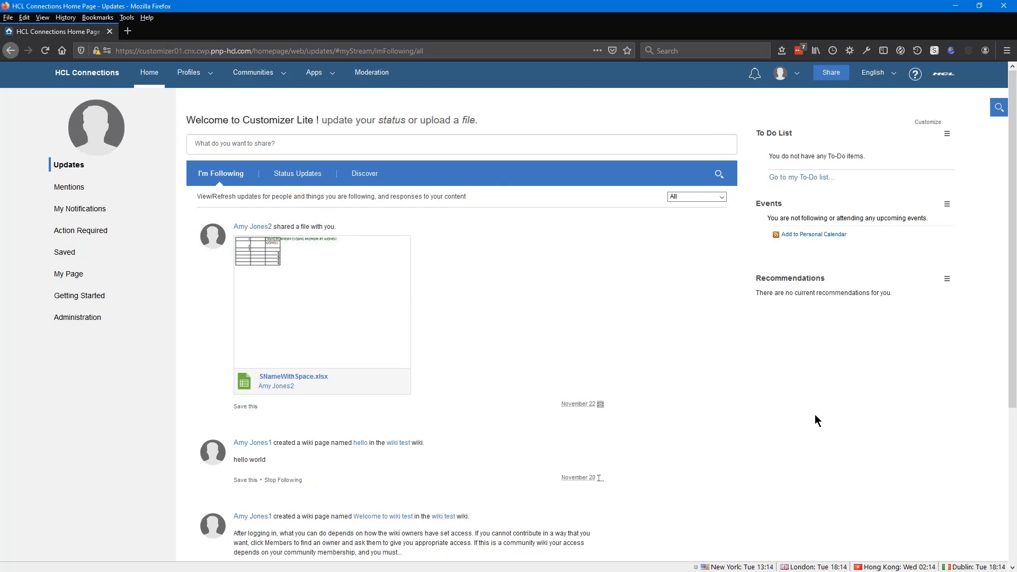
key("ctrl+shift+e")
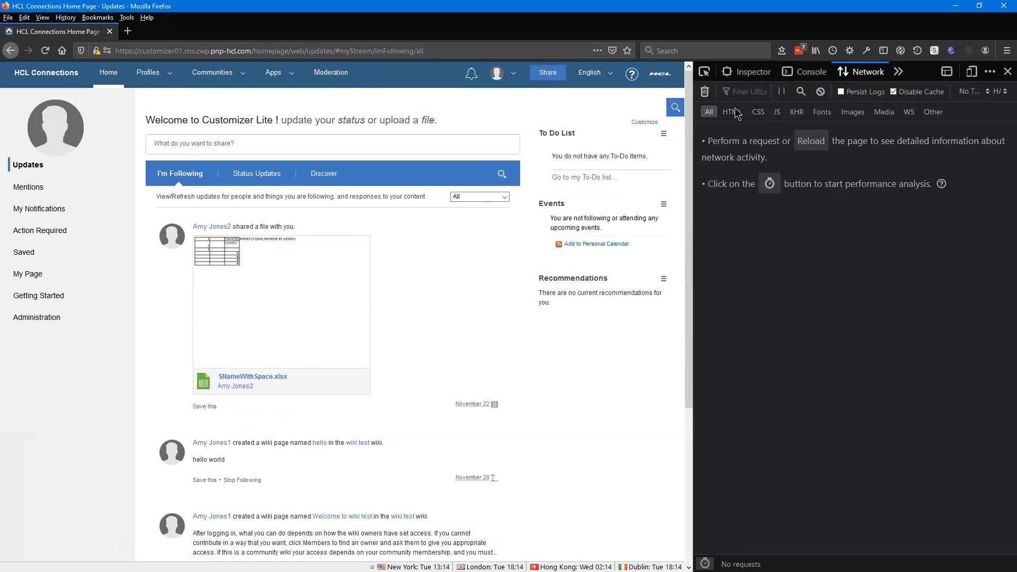
Step: Filter network requests to JS, reload, and show the helloWorld.user.js request headers
left_click(777, 111)
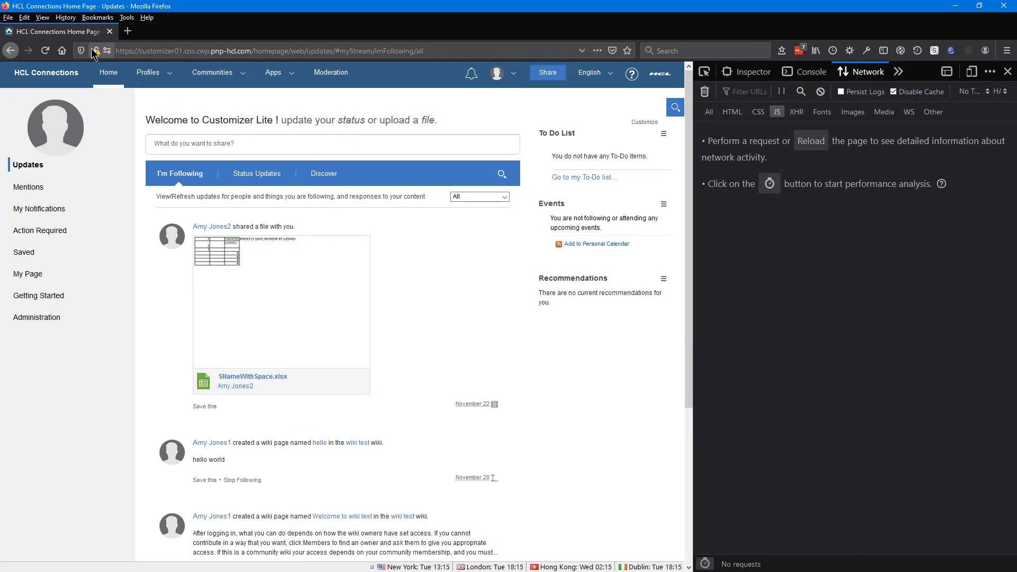
left_click(45, 51)
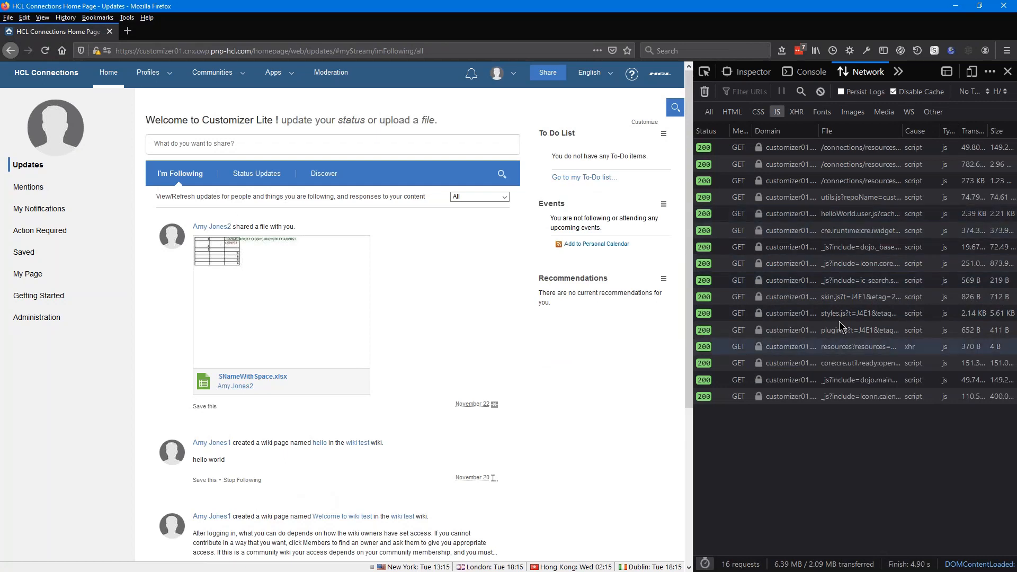
left_click(783, 213)
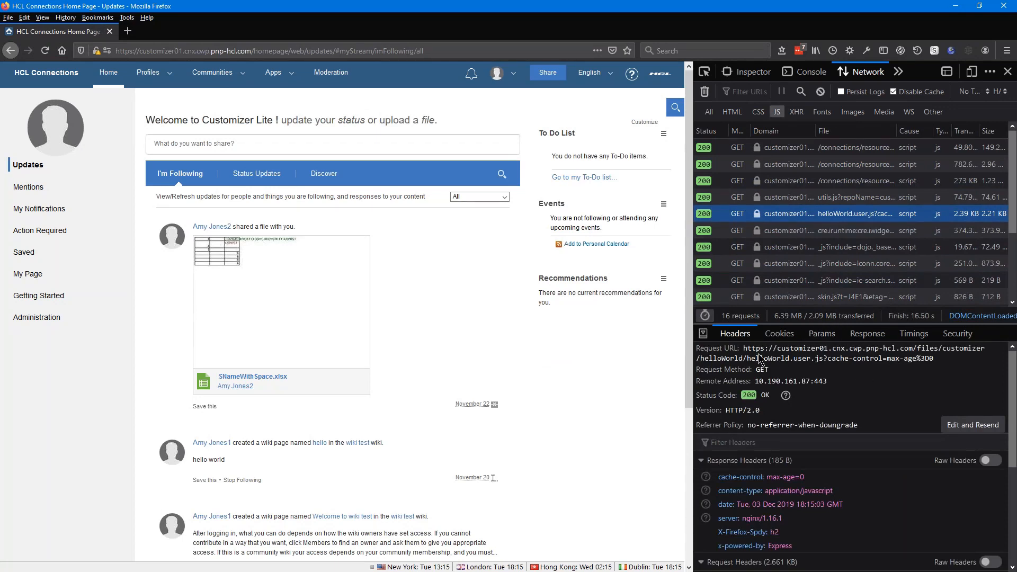
left_click_drag(747, 358, 823, 362)
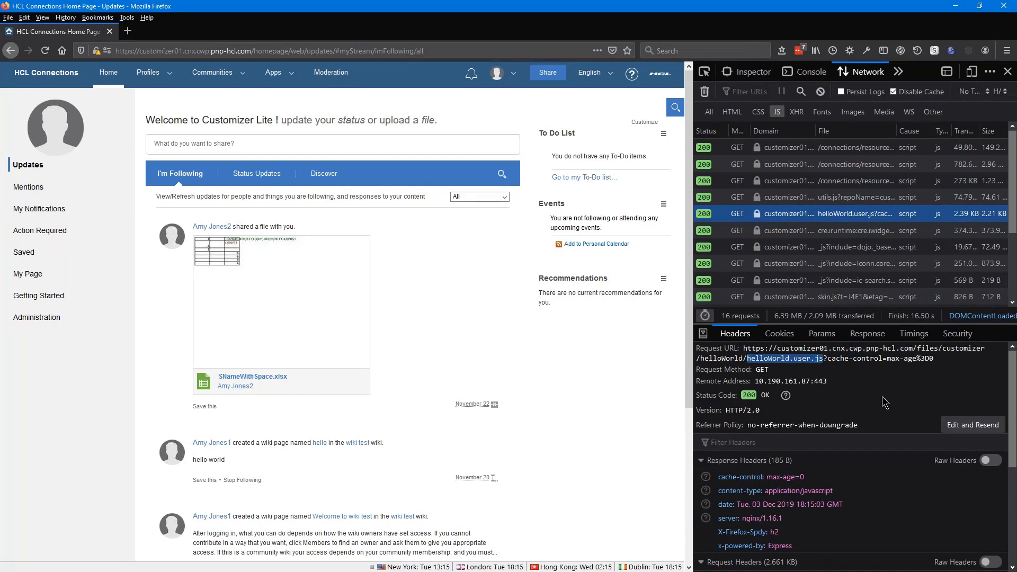